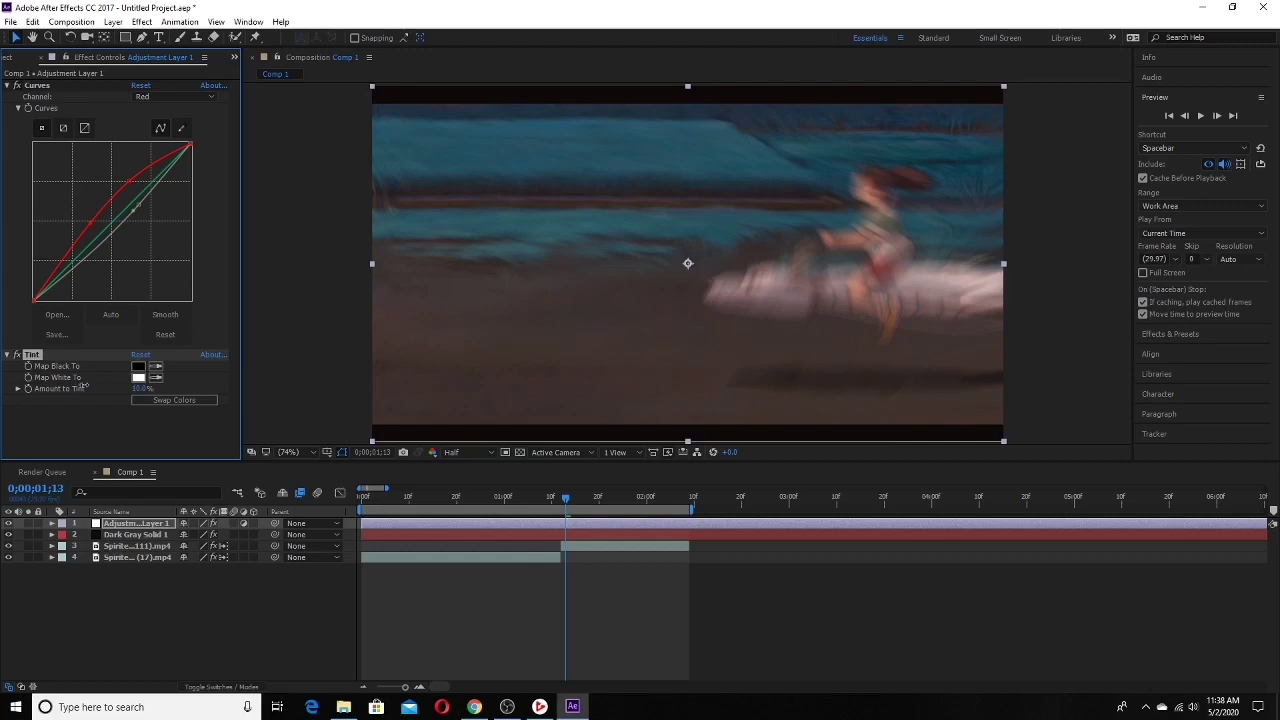
Step: Try applying BCC Fast Film Glow from the Effect Controls menu, then move the playhead later
right_click(101, 424)
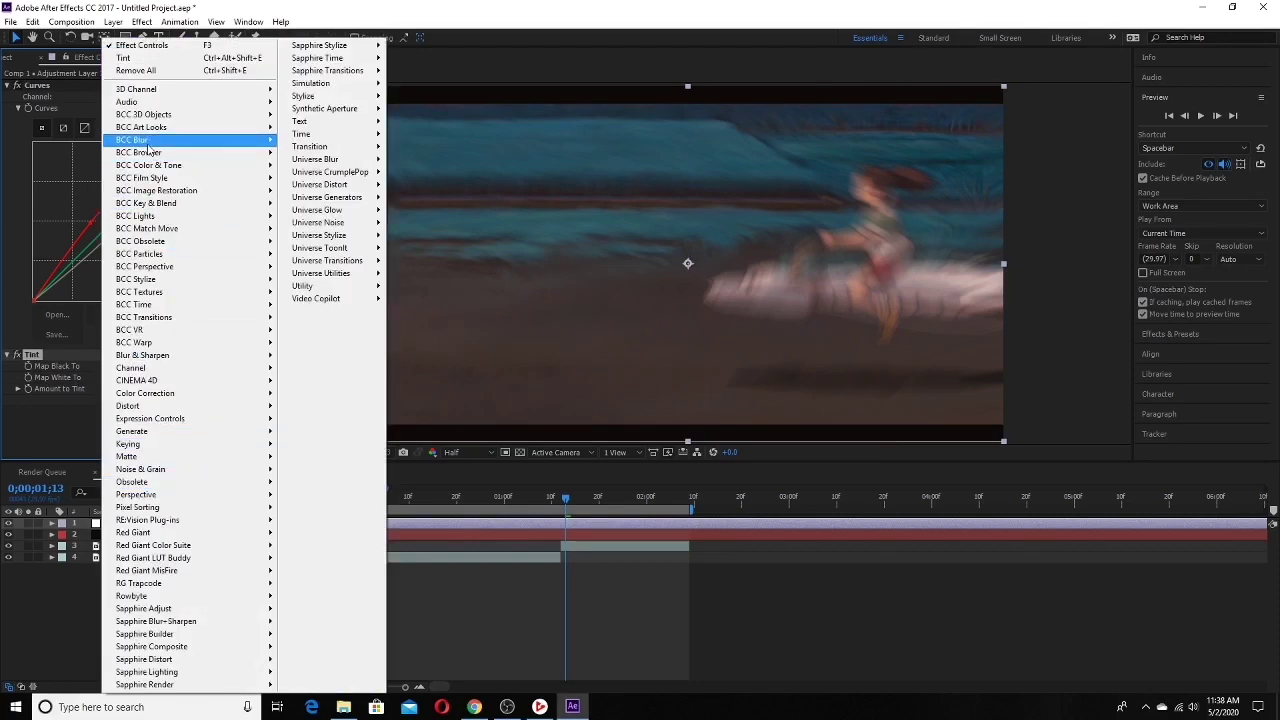
mouse_move(148, 143)
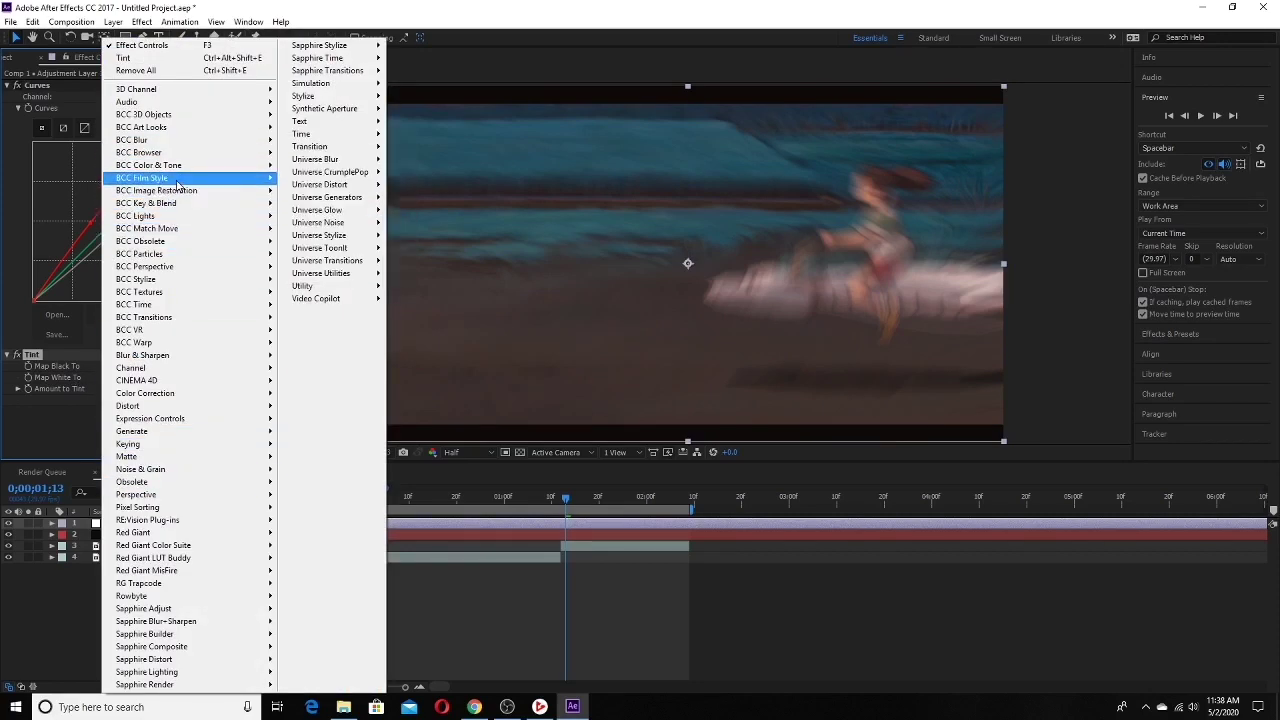
mouse_move(185, 178)
click(328, 193)
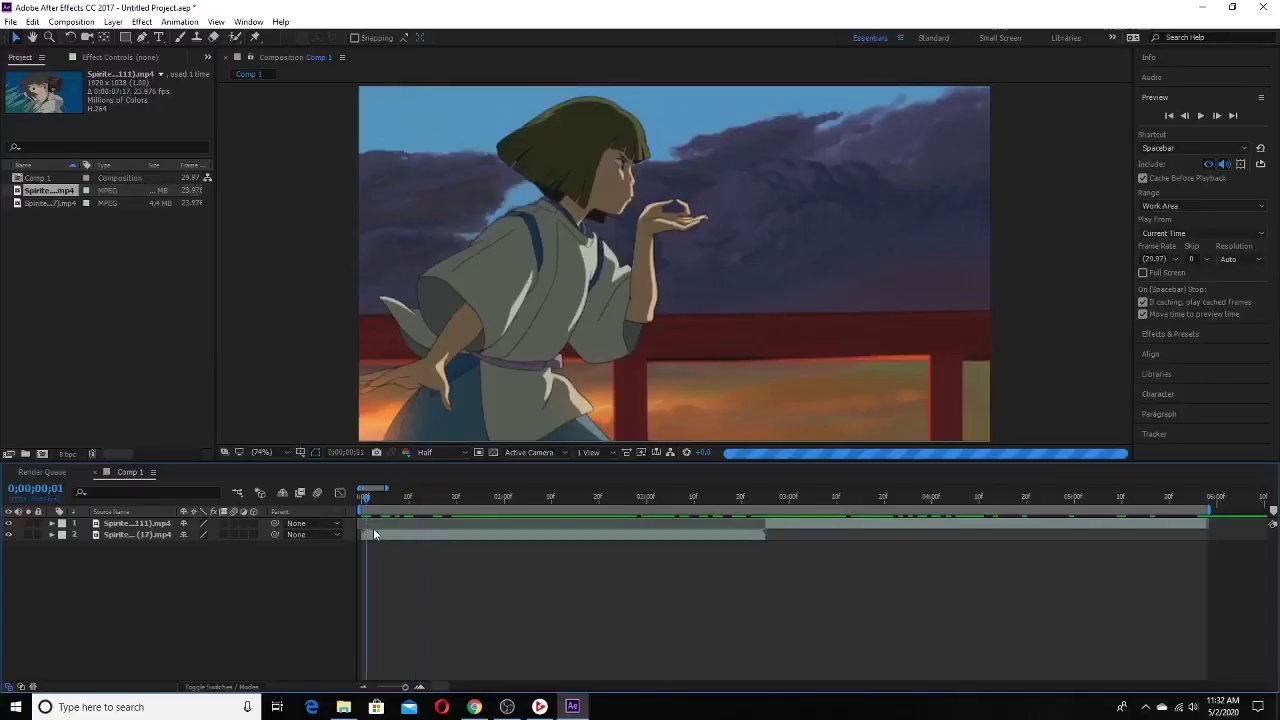
drag(470, 496, 585, 538)
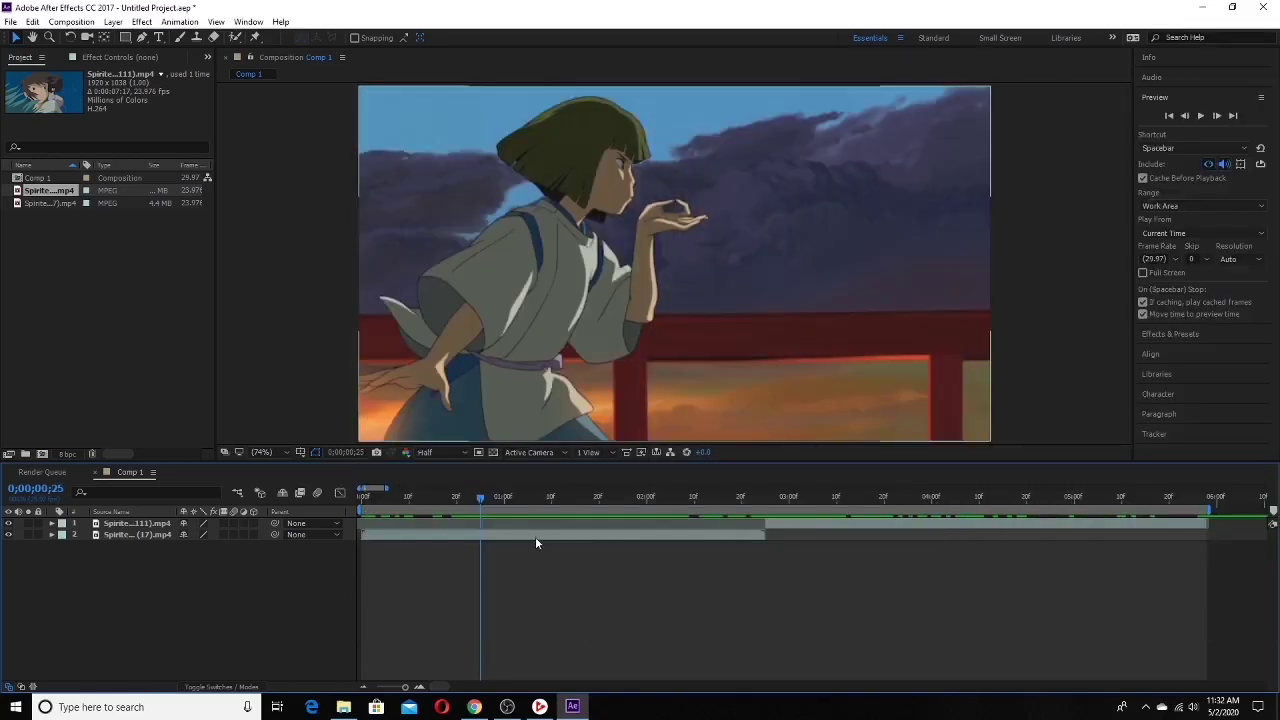
Step: Enable time remapping on the Spirited Away (17) layer
right_click(535, 536)
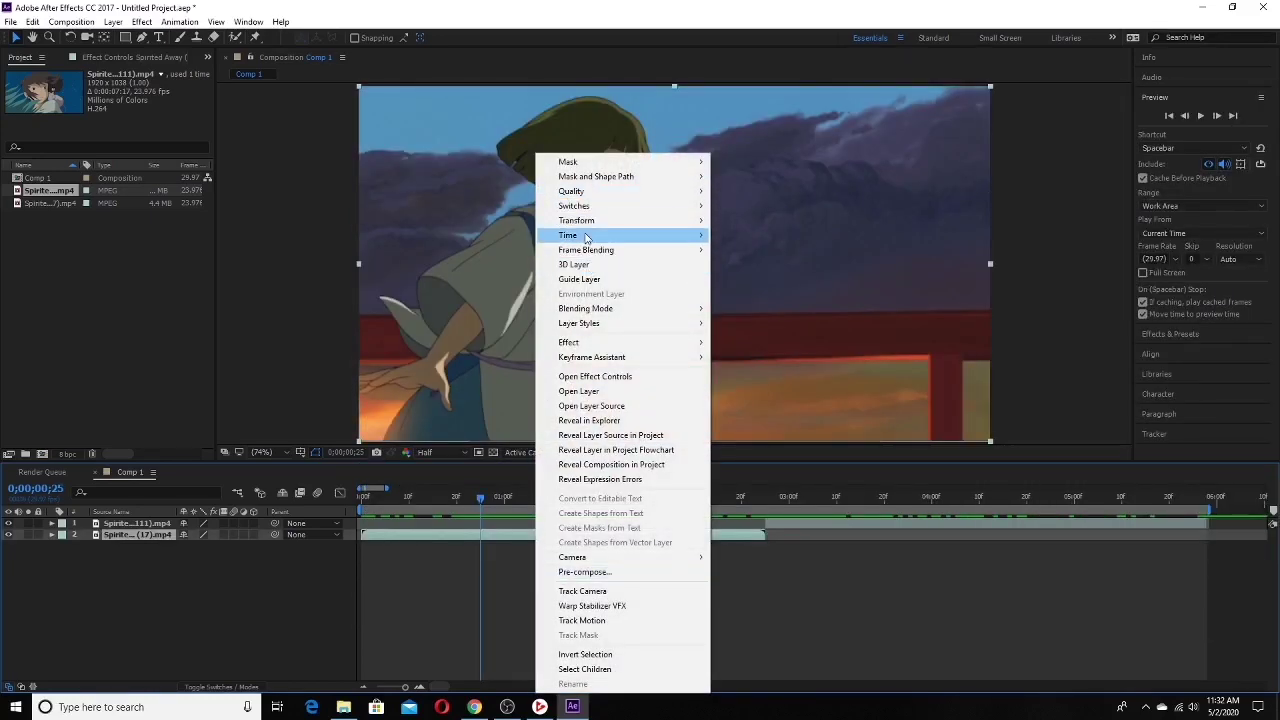
mouse_move(587, 237)
click(744, 236)
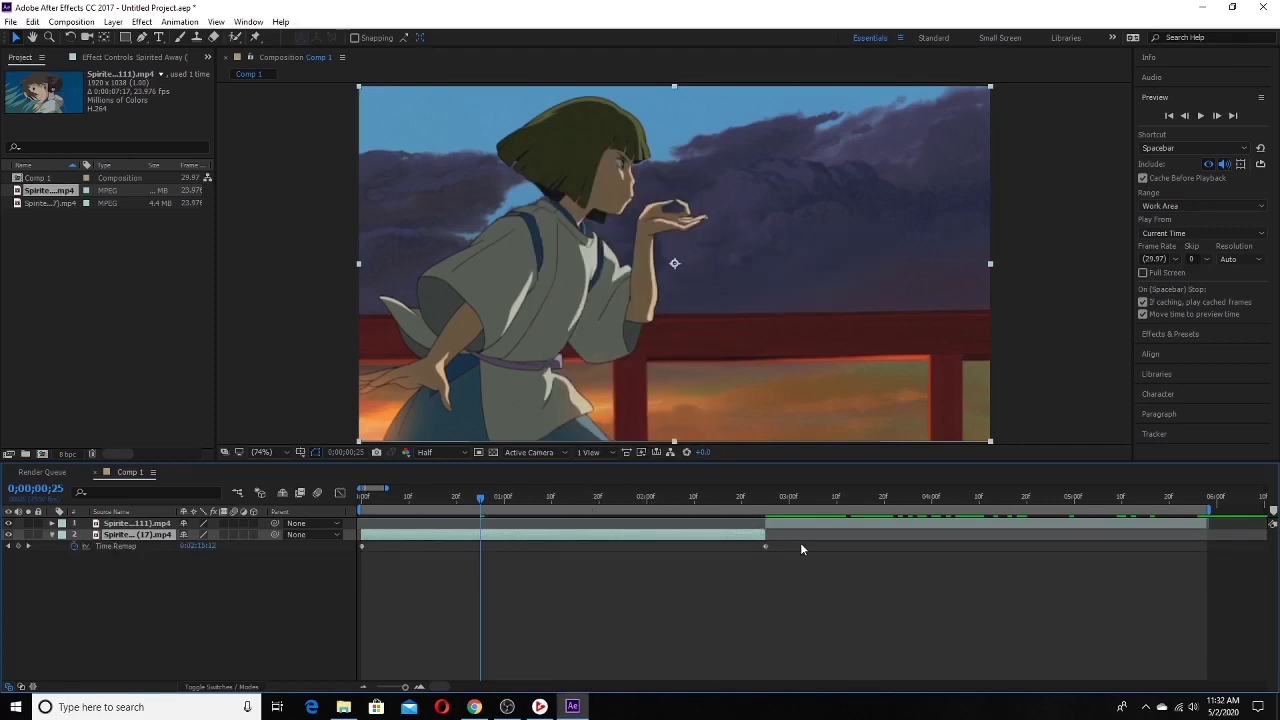
Step: Apply Easy Ease to both Time Remap keyframes
drag(800, 542, 362, 556)
right_click(361, 549)
mouse_move(492, 539)
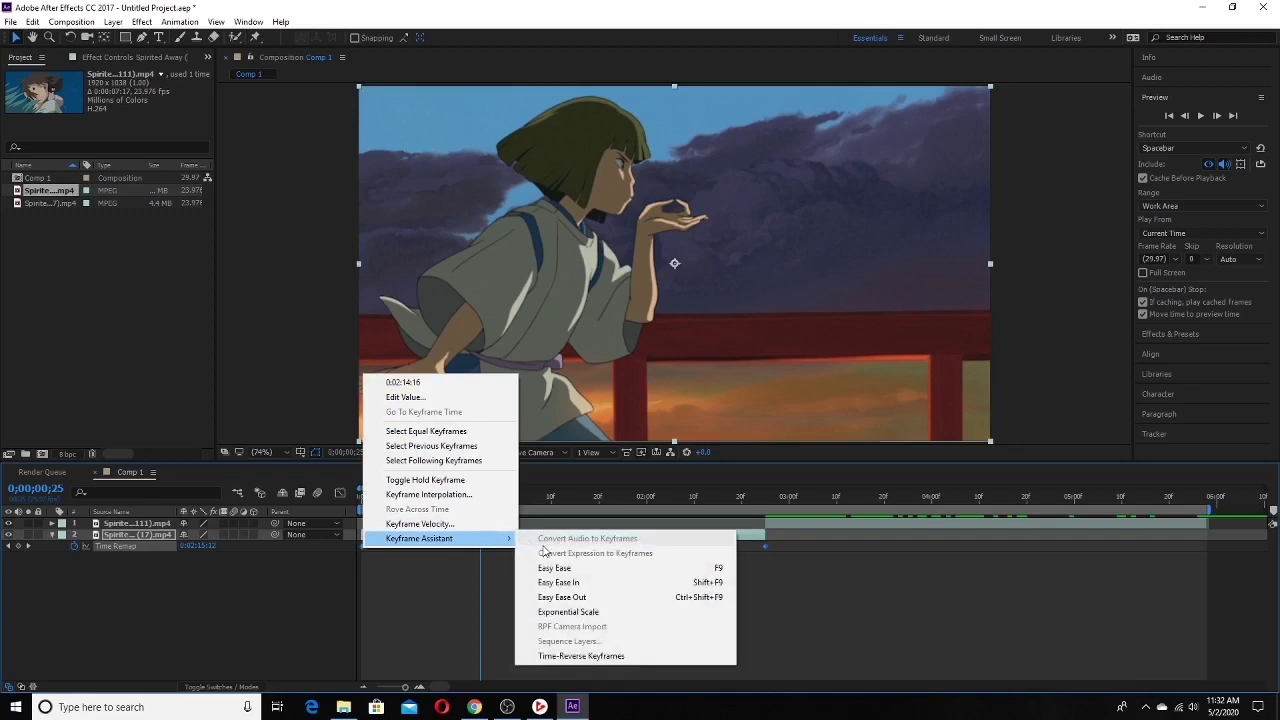
click(602, 581)
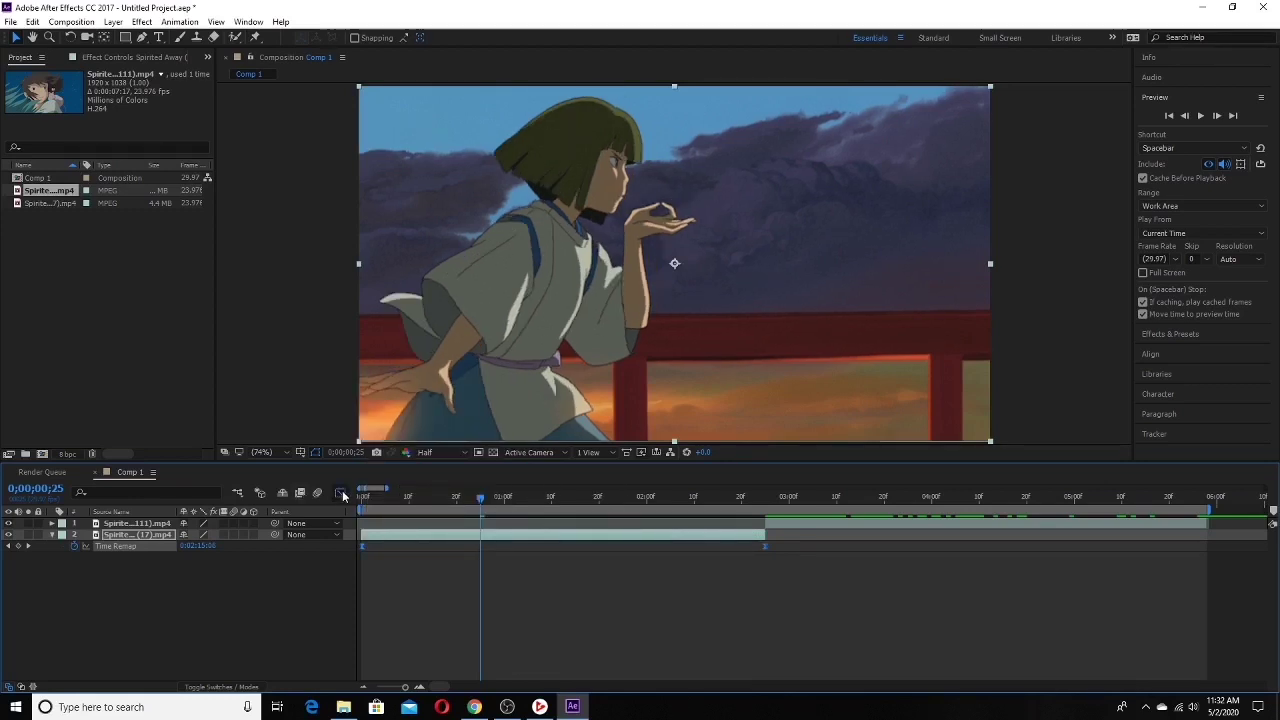
Step: In the Graph Editor, pull the first handle up-left and the last down-right into an S ramp
key(shift+F3)
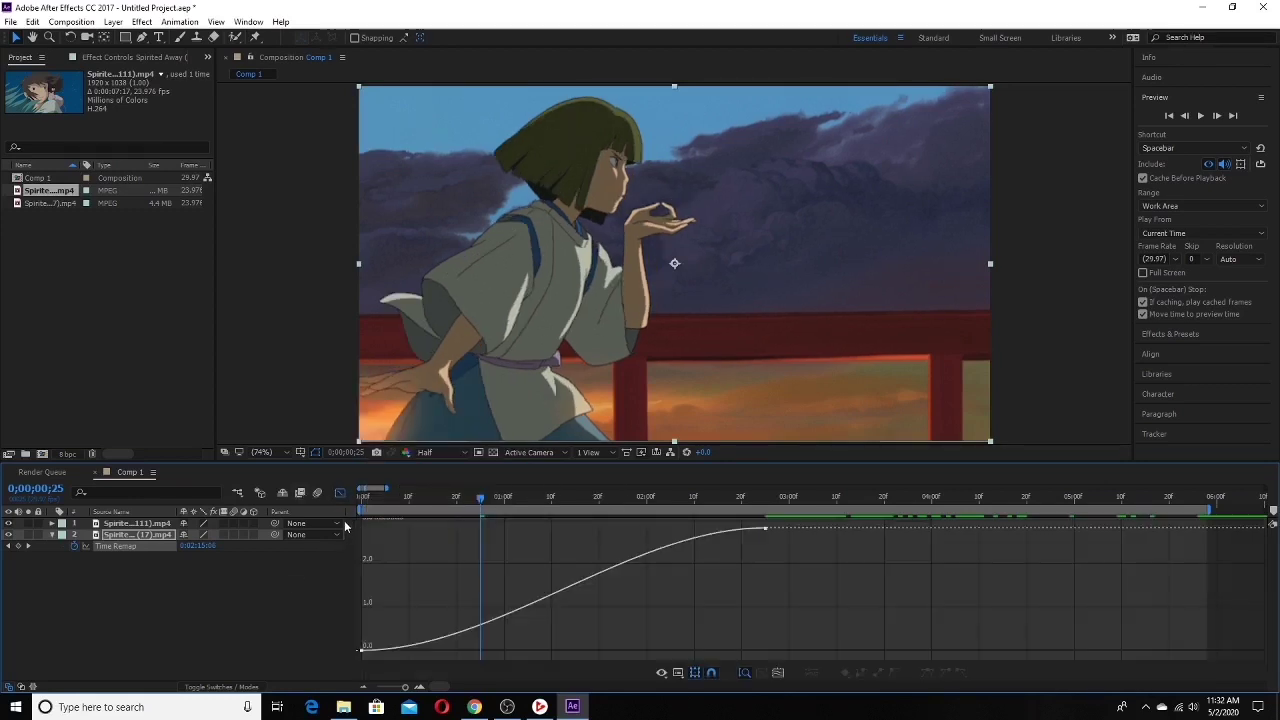
click(450, 638)
drag(497, 654, 394, 550)
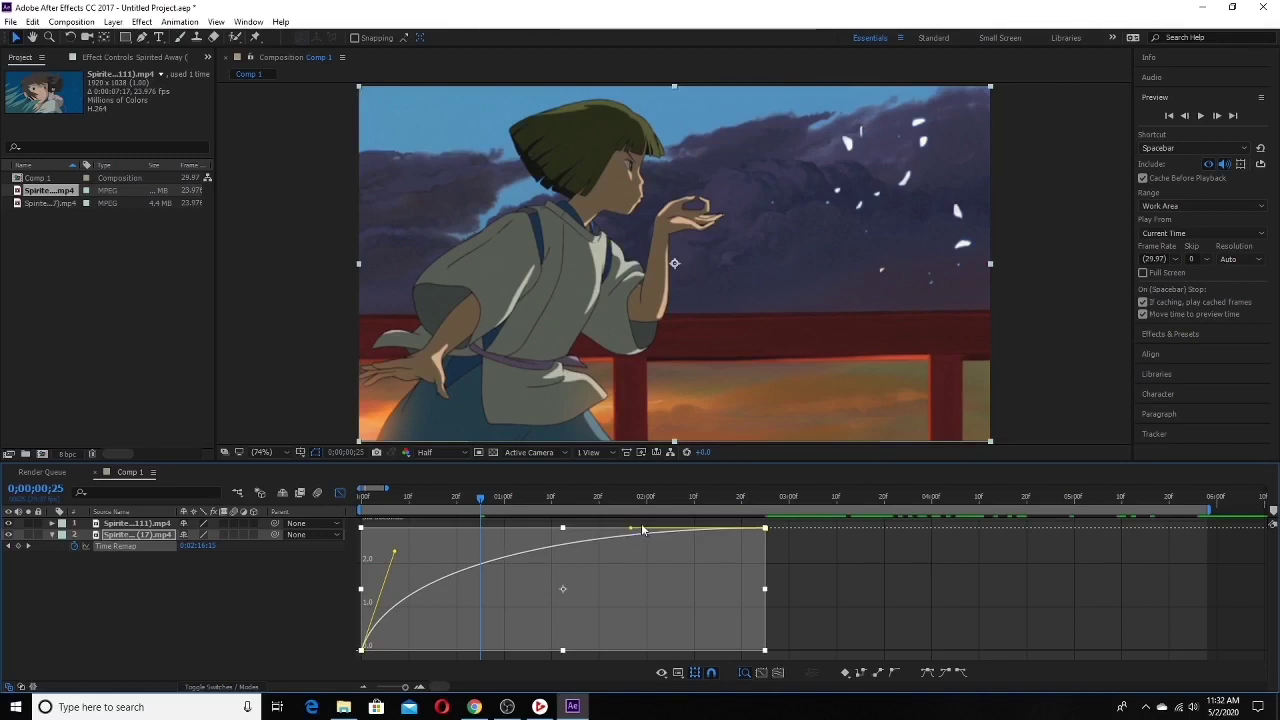
drag(631, 530, 735, 643)
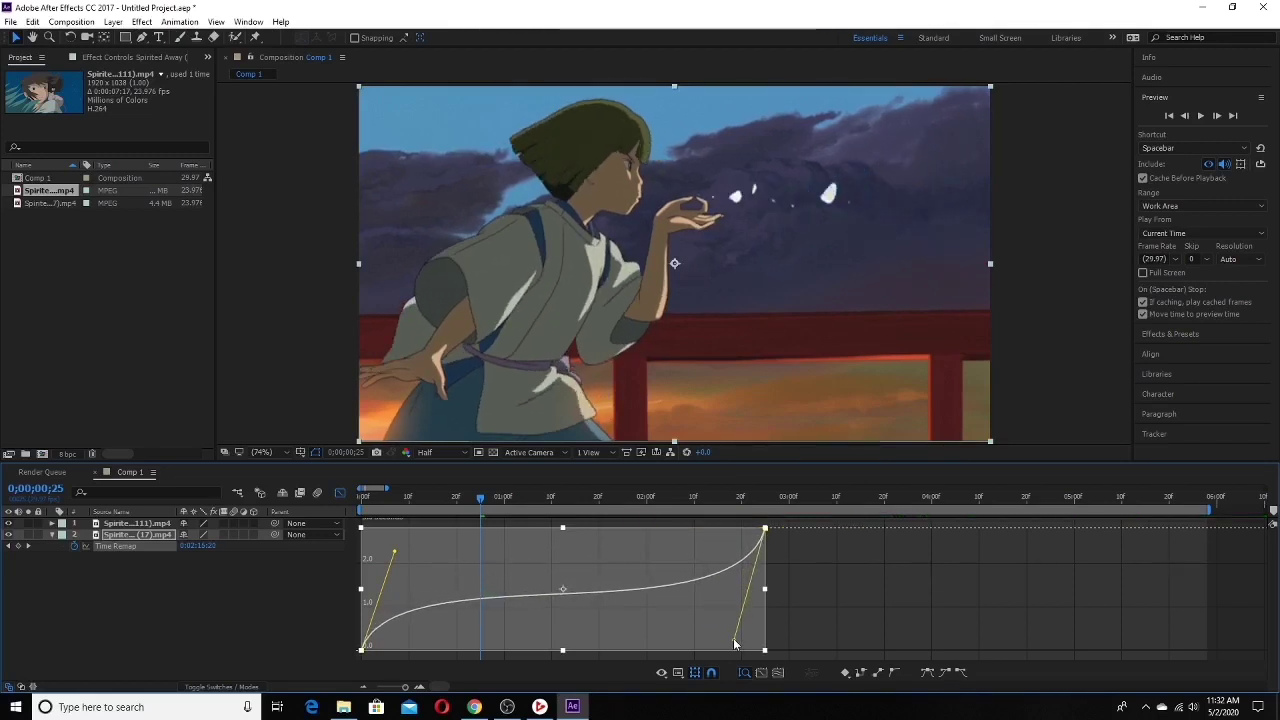
click(341, 494)
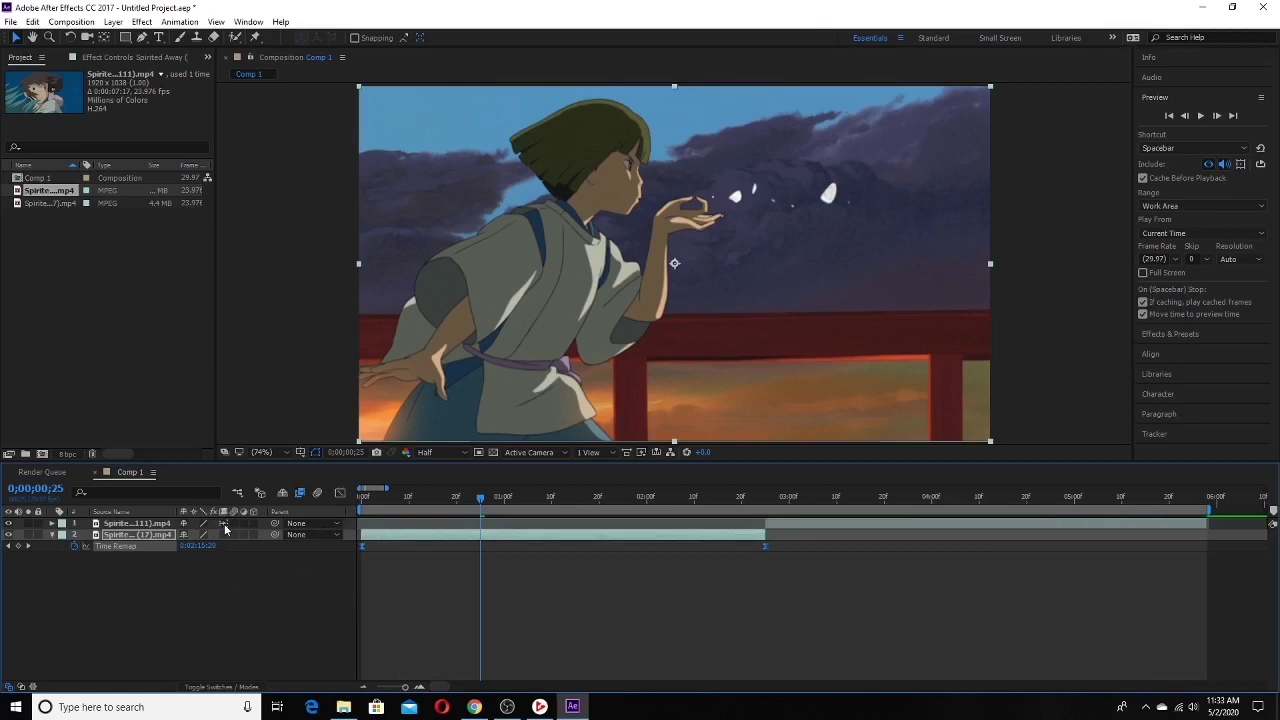
Step: Turn on frame blending for the second clip and preview the ramp from the start
click(222, 589)
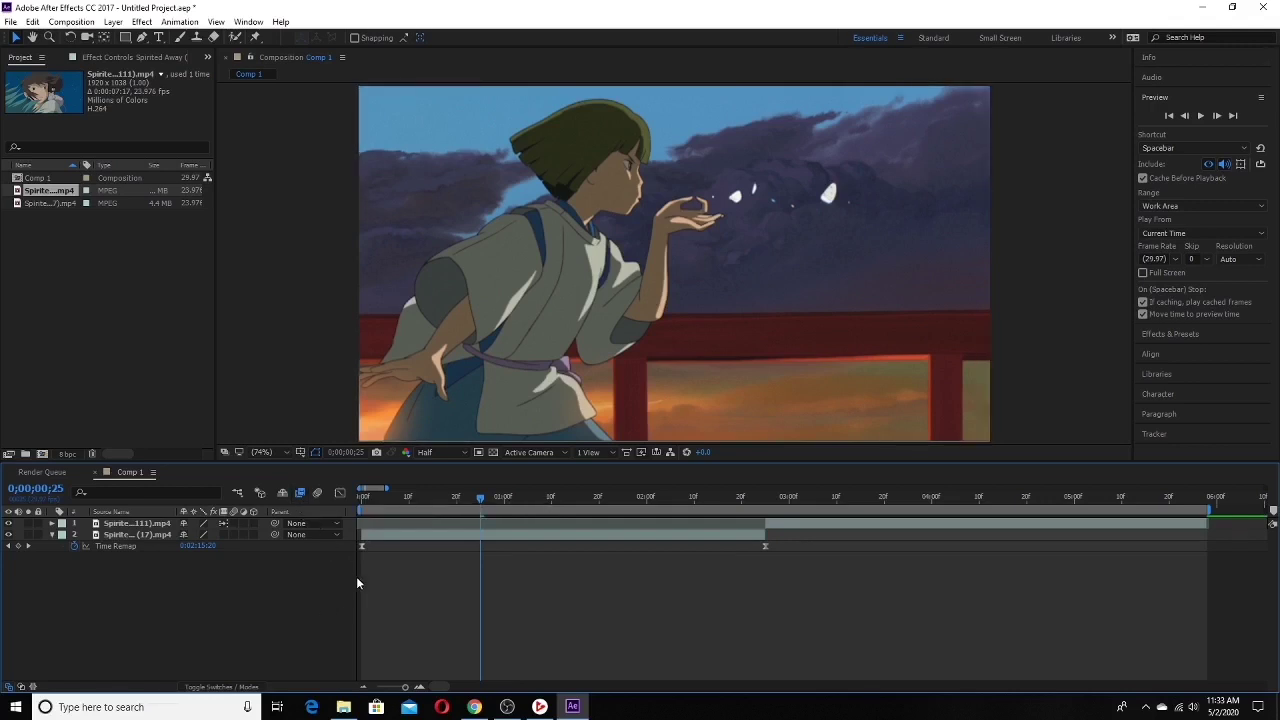
drag(461, 498, 358, 520)
key(space)
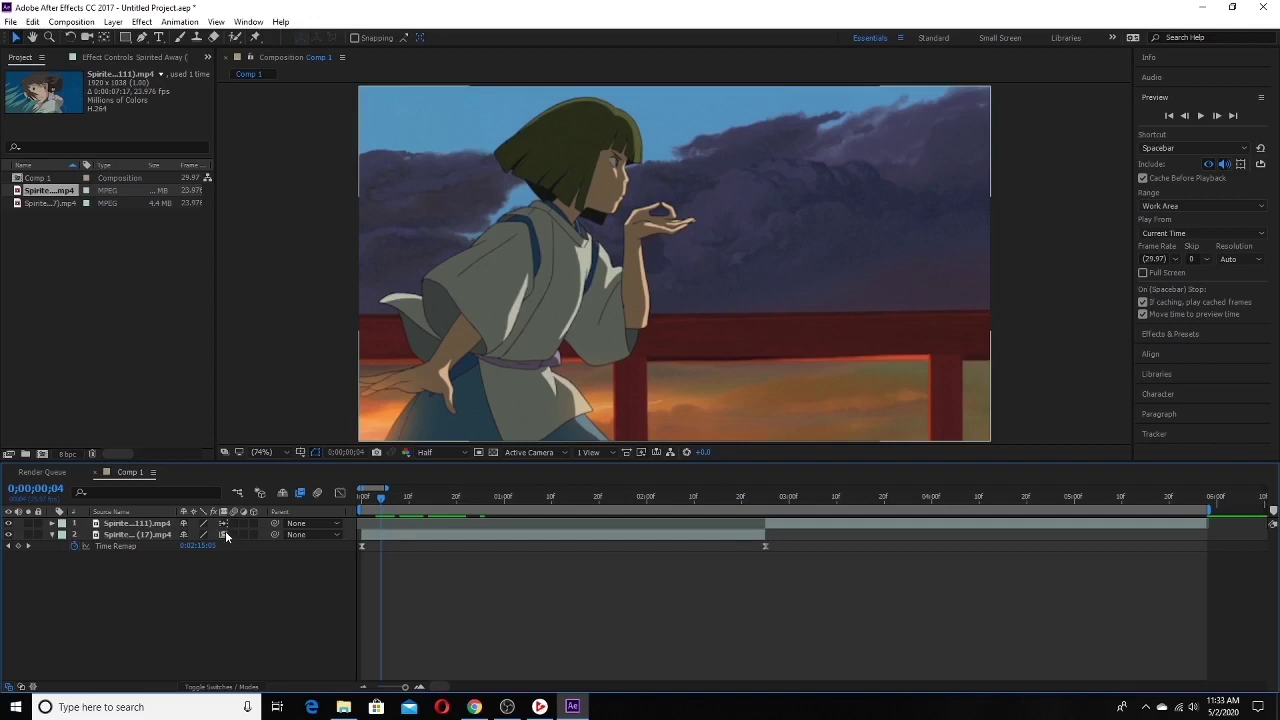
click(224, 536)
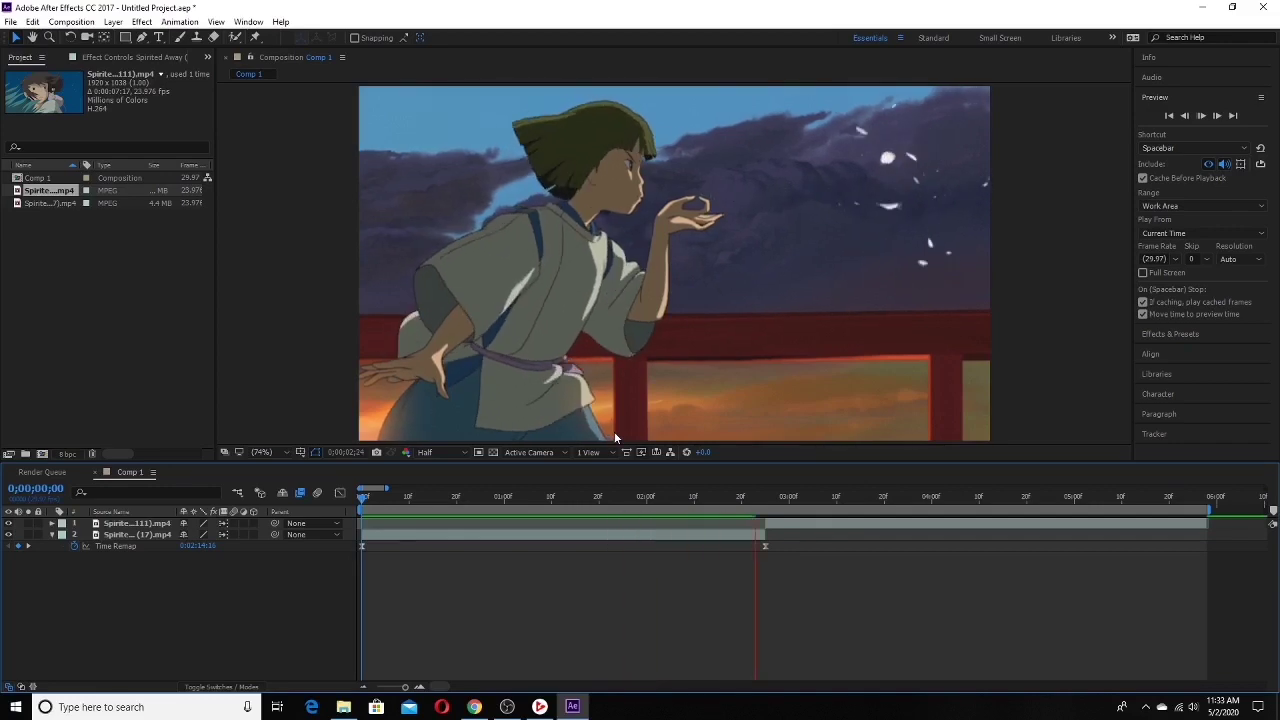
key(space)
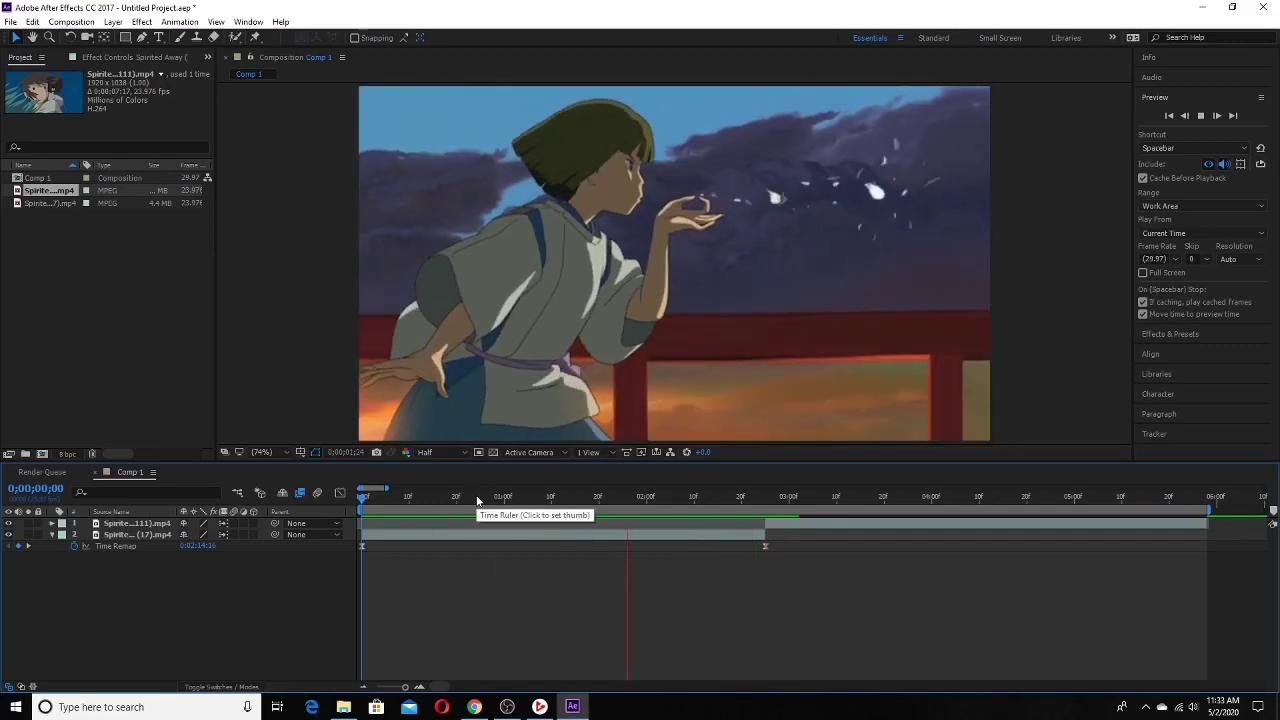
Step: Park at 0;00;00;25 and play the ramp with the speed graph to check its timing
click(511, 502)
drag(511, 502, 480, 530)
click(340, 492)
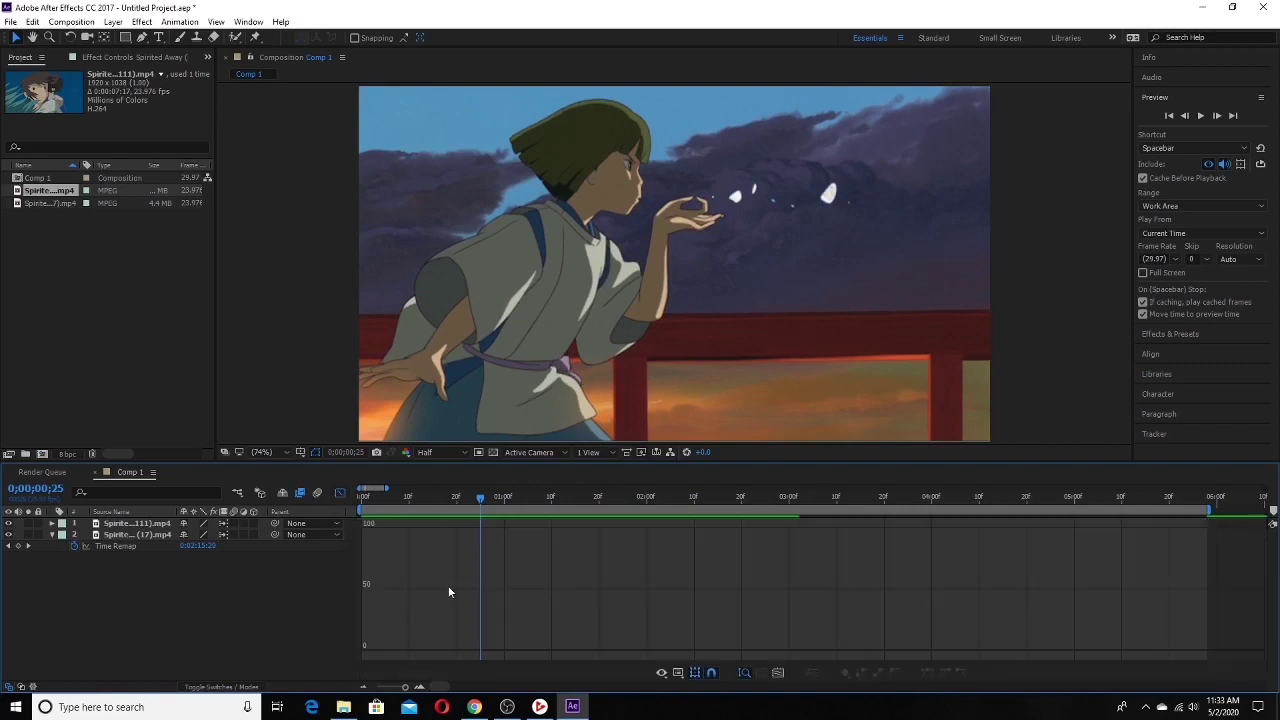
click(140, 544)
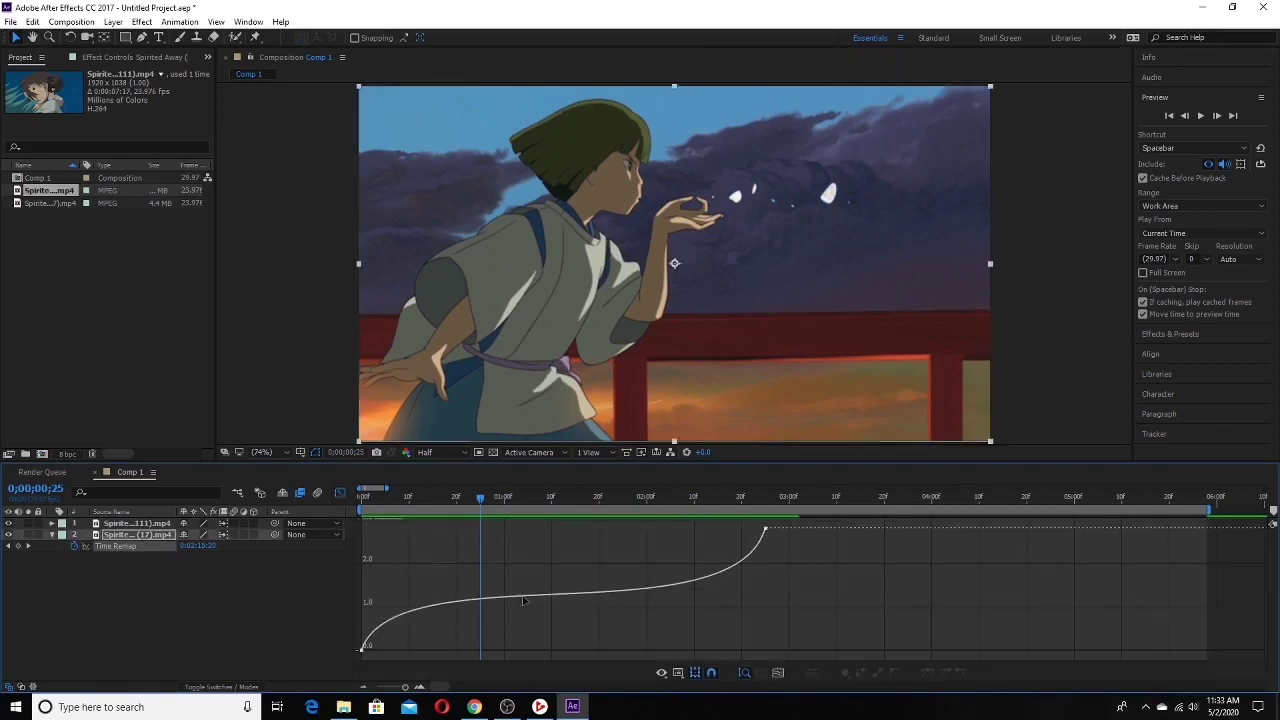
key(space)
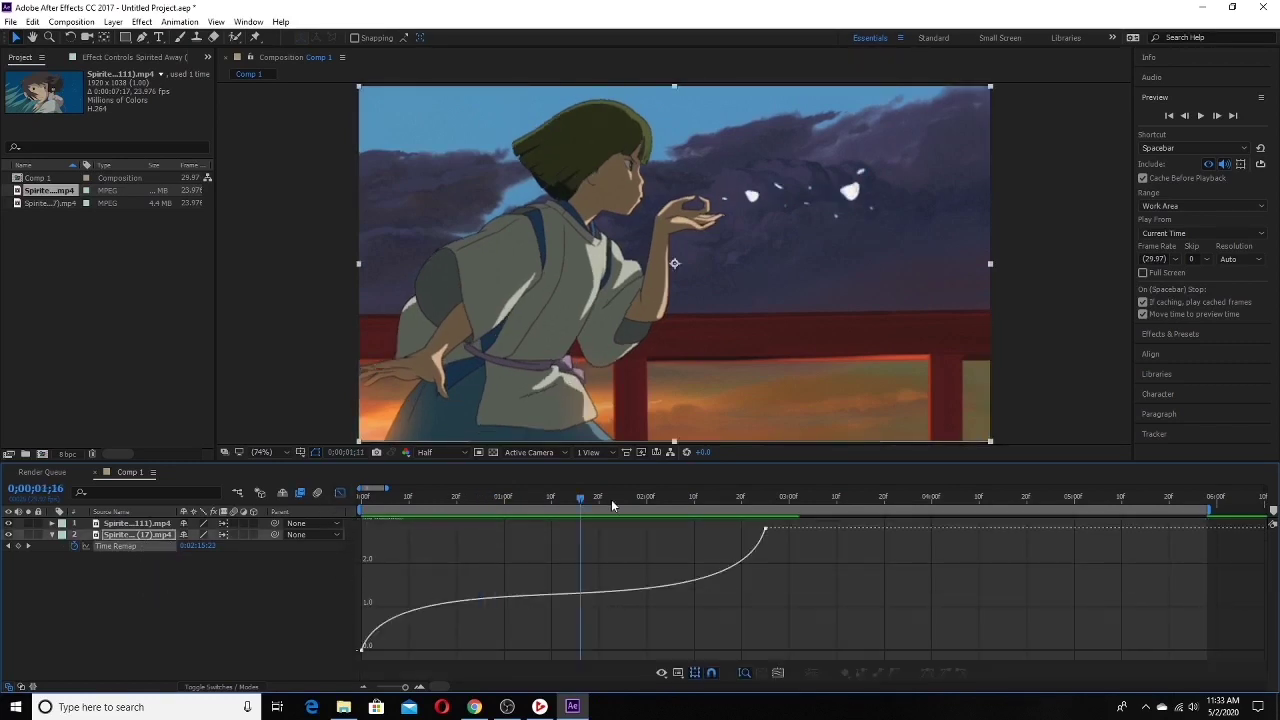
click(340, 493)
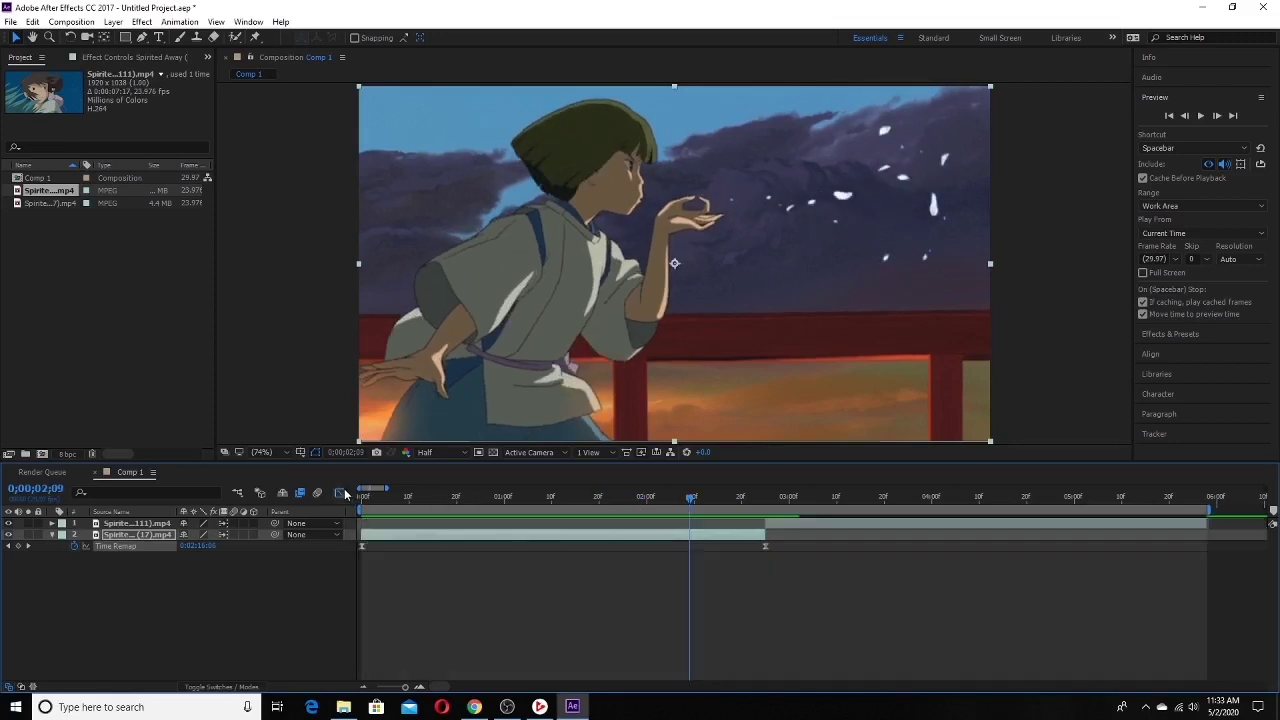
Step: Trim the ramped clip and its end keyframe, slide the other clip after it, and end the work area there
drag(770, 531, 562, 535)
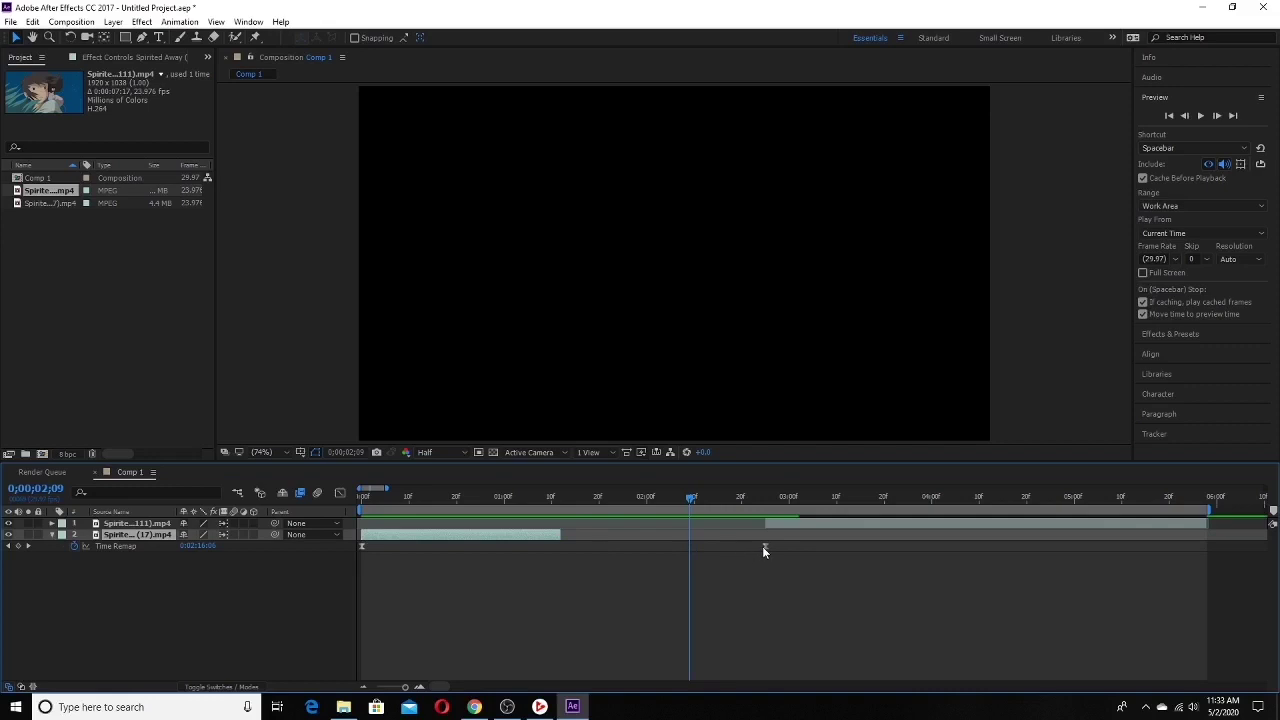
drag(763, 550, 563, 573)
drag(792, 522, 590, 537)
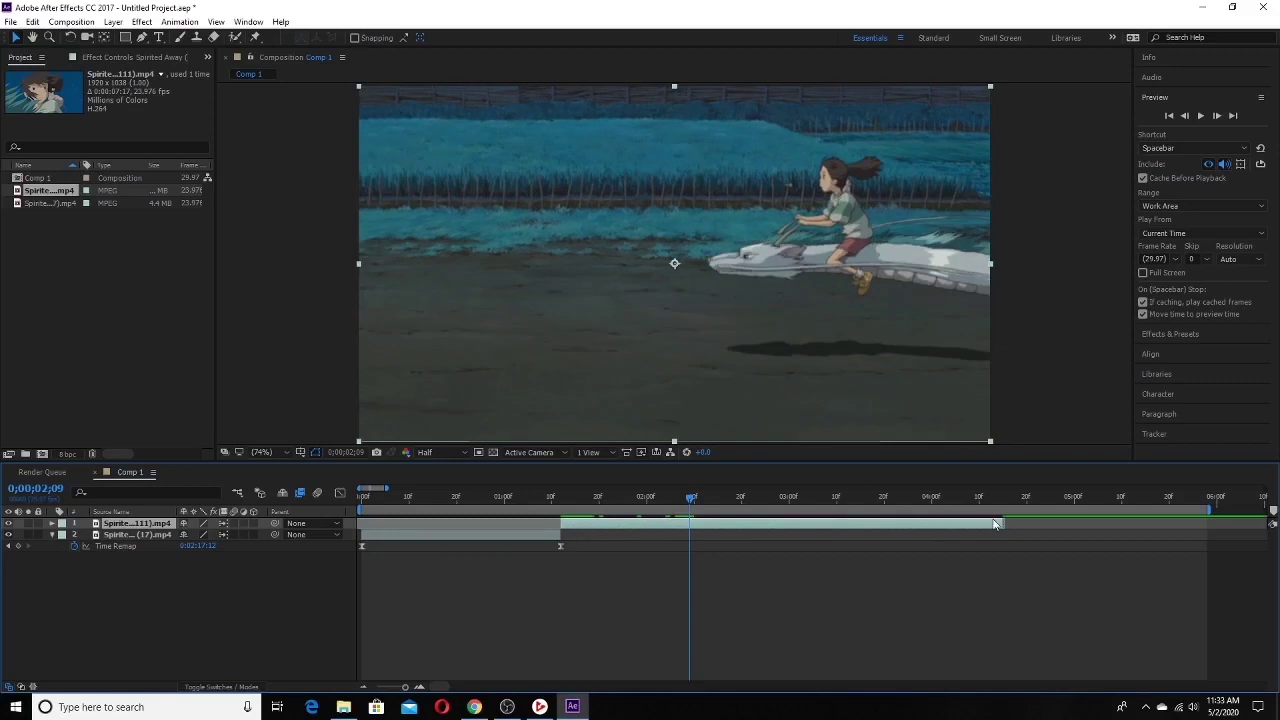
drag(981, 531, 688, 533)
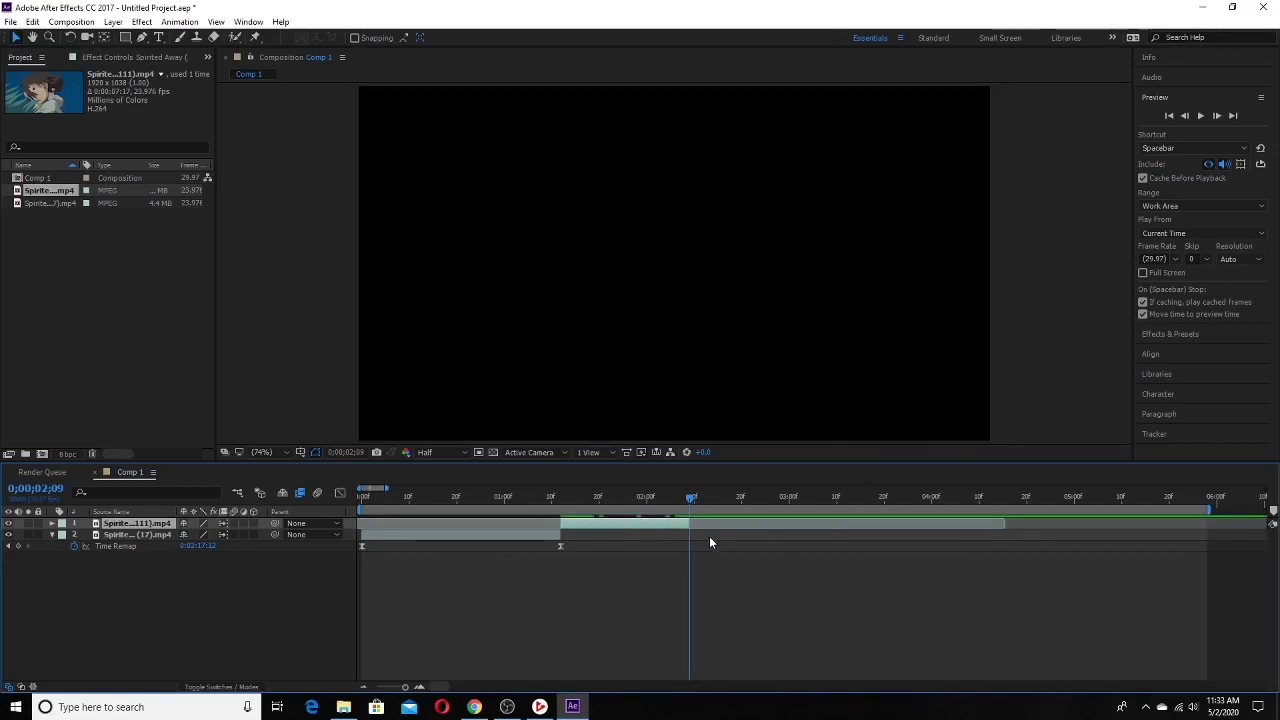
key(n)
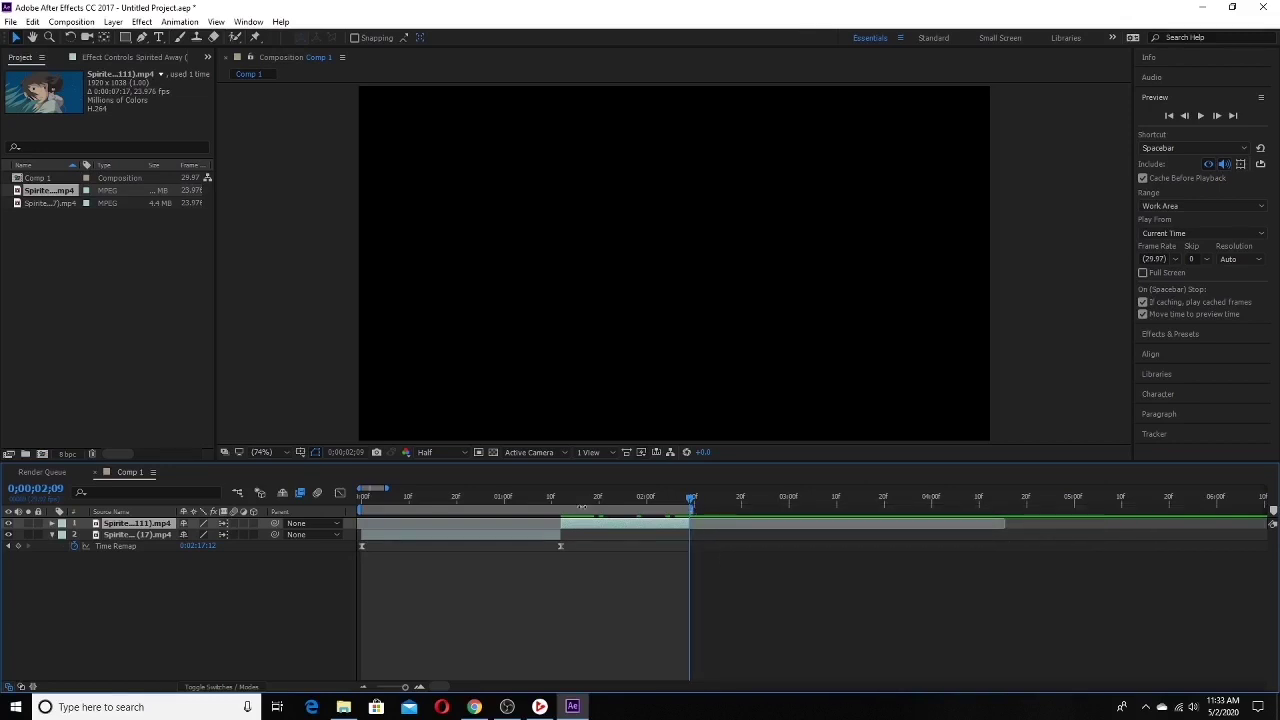
drag(581, 506, 456, 536)
key(space)
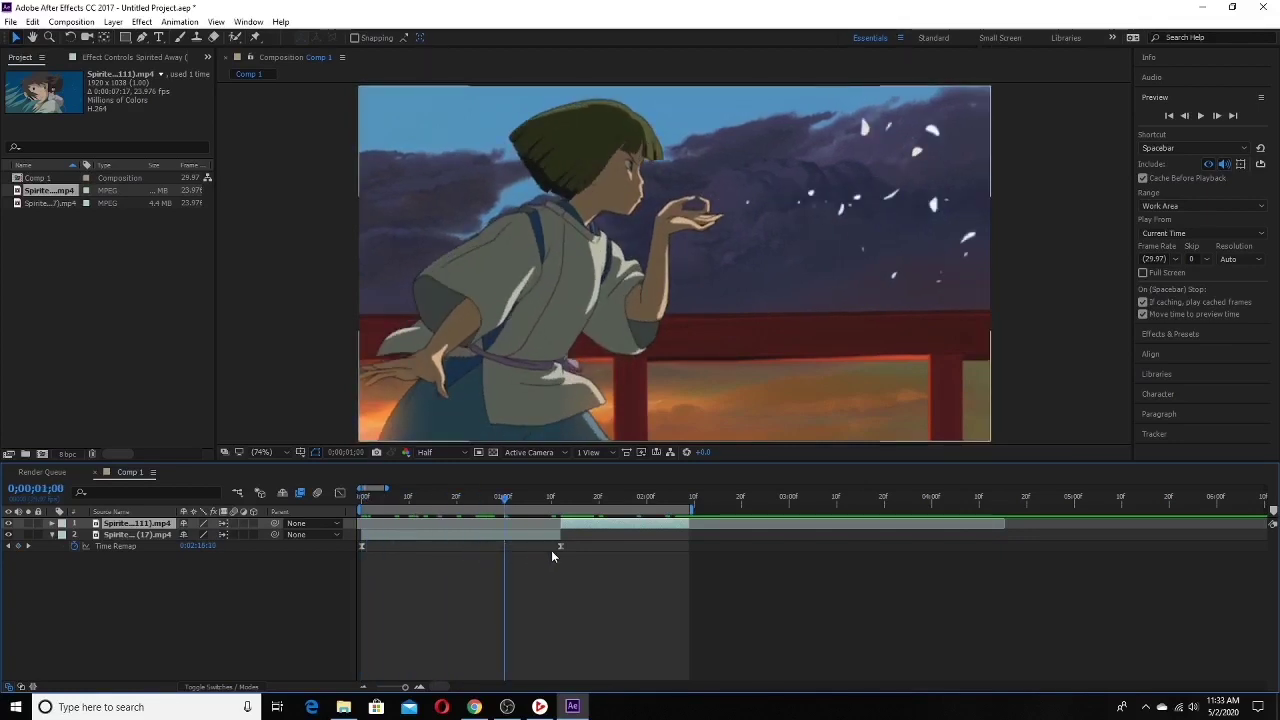
Step: Reshape the end of the Time Remap speed curve and preview it repeatedly from the start
click(560, 547)
click(340, 493)
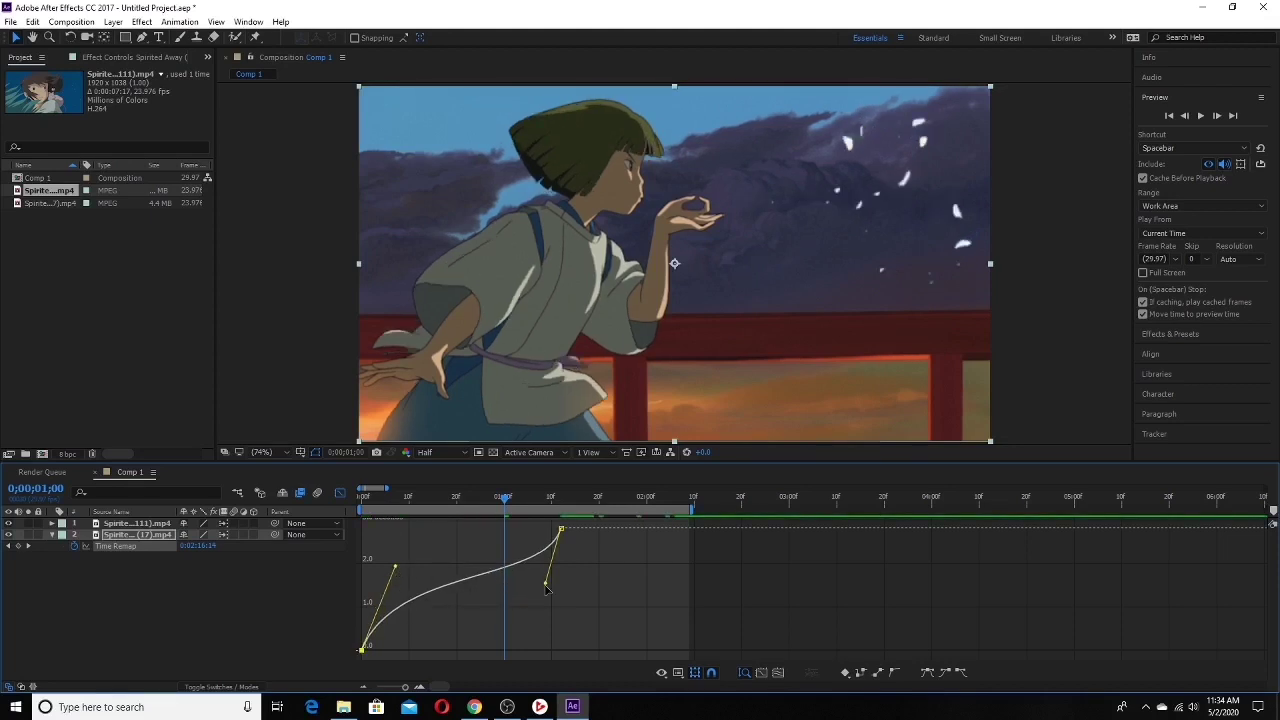
drag(546, 592, 538, 636)
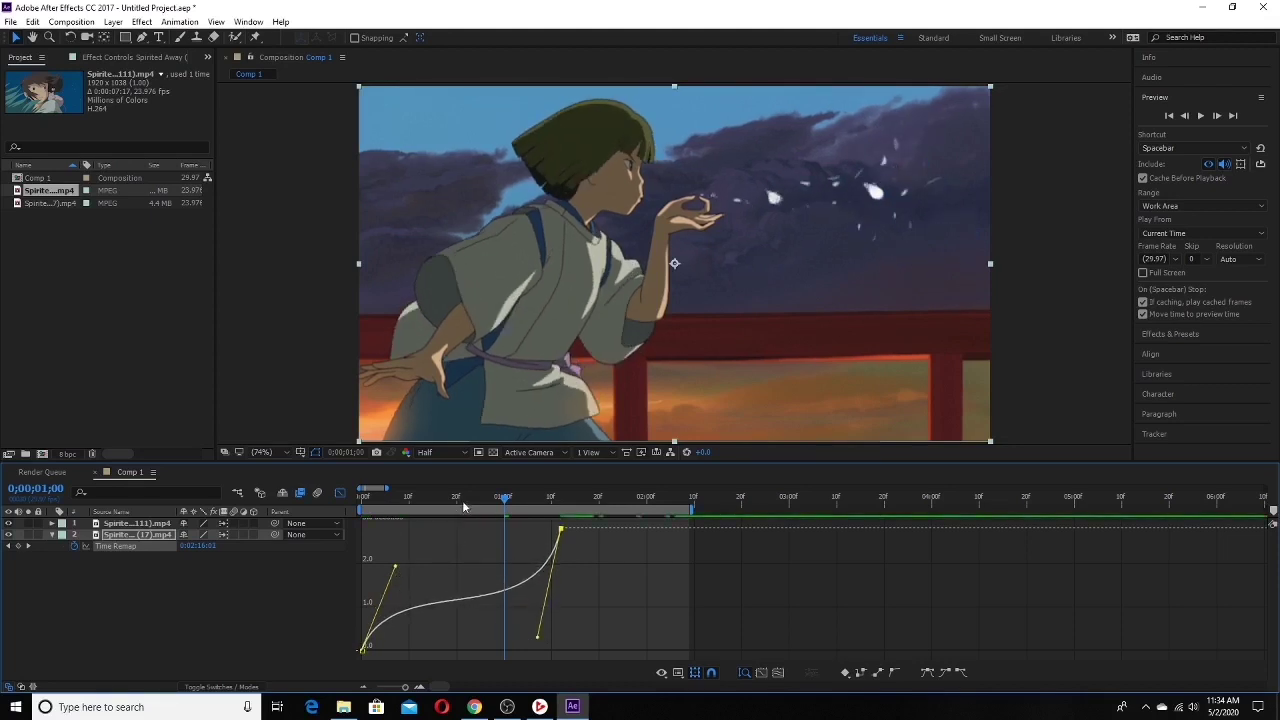
drag(463, 507, 340, 516)
key(space)
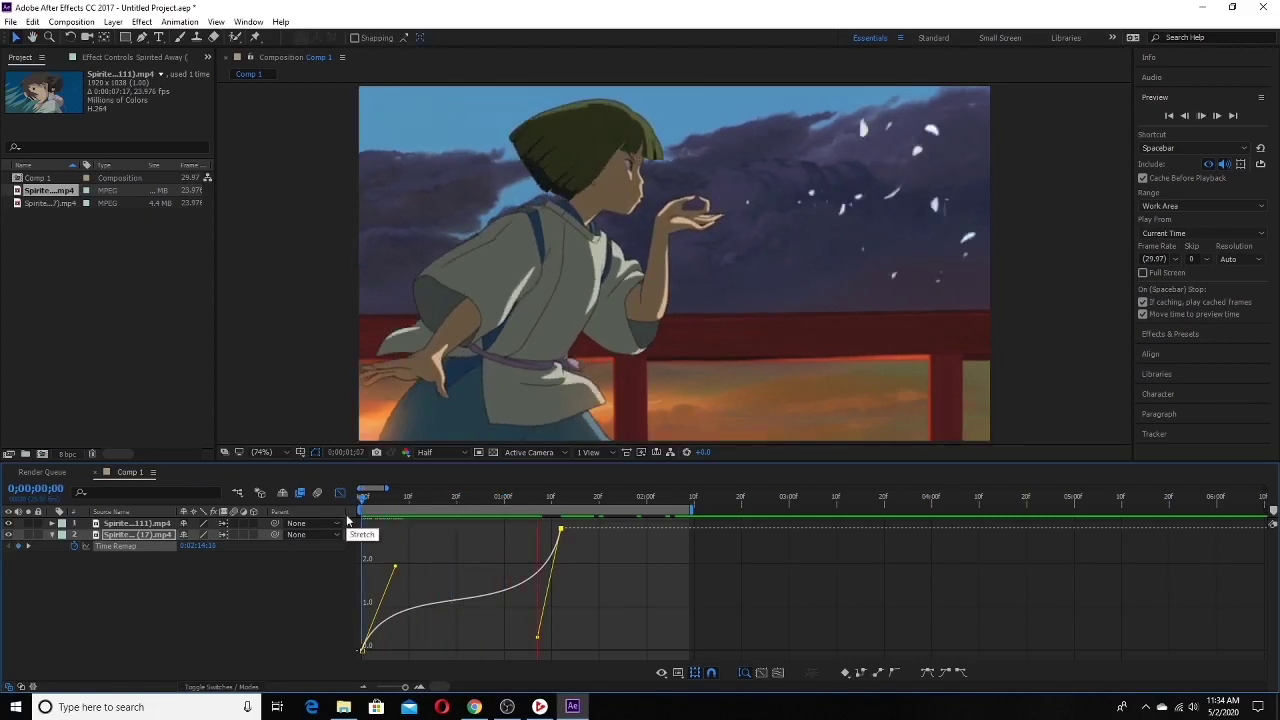
key(space)
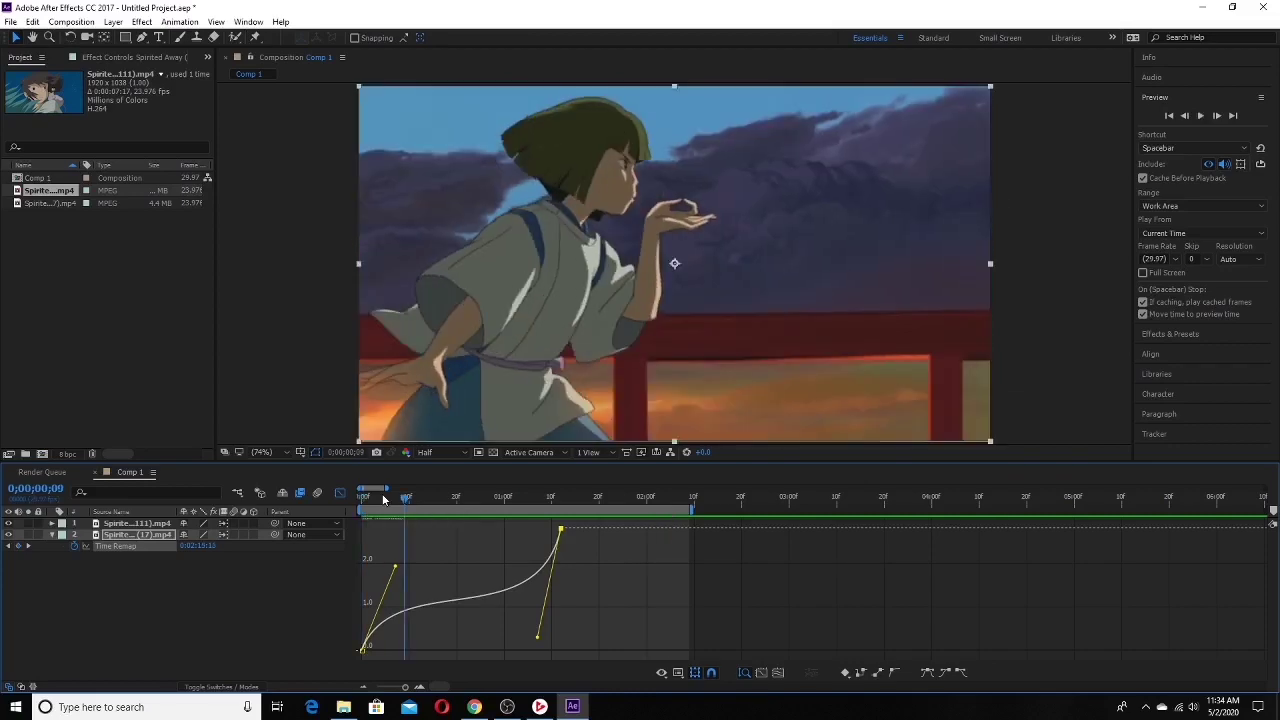
drag(394, 500, 348, 511)
key(space)
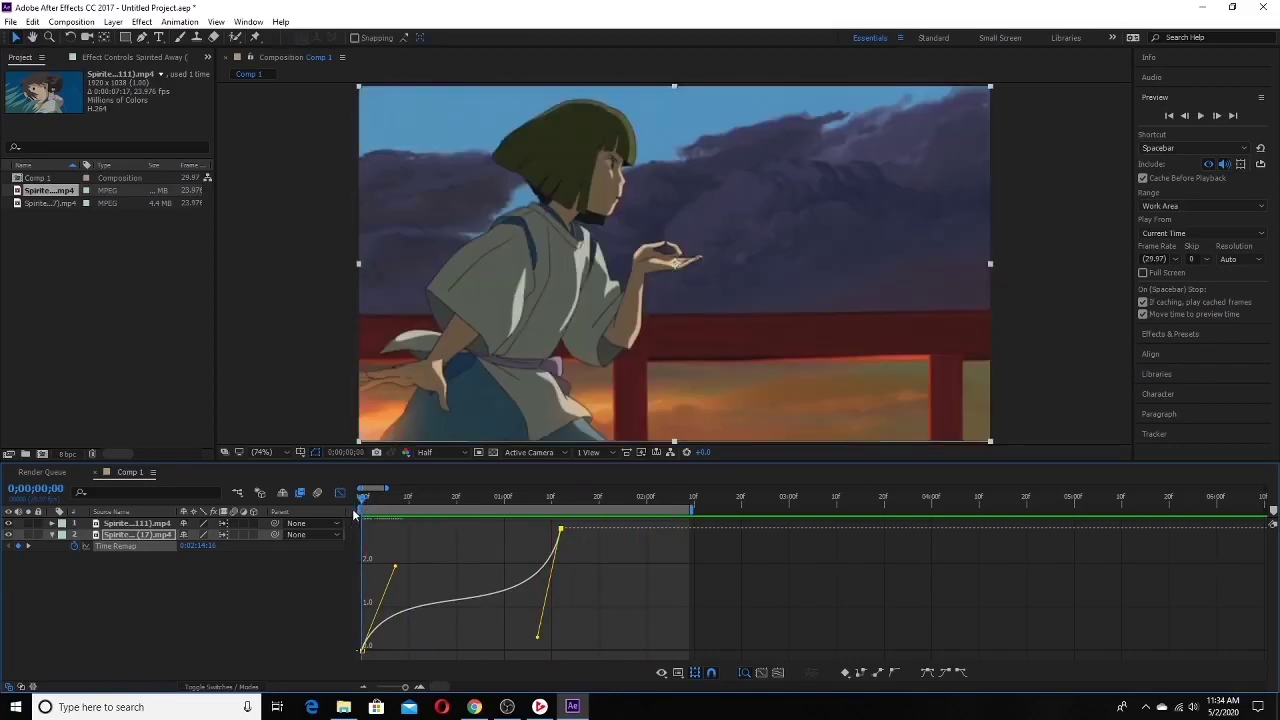
key(space)
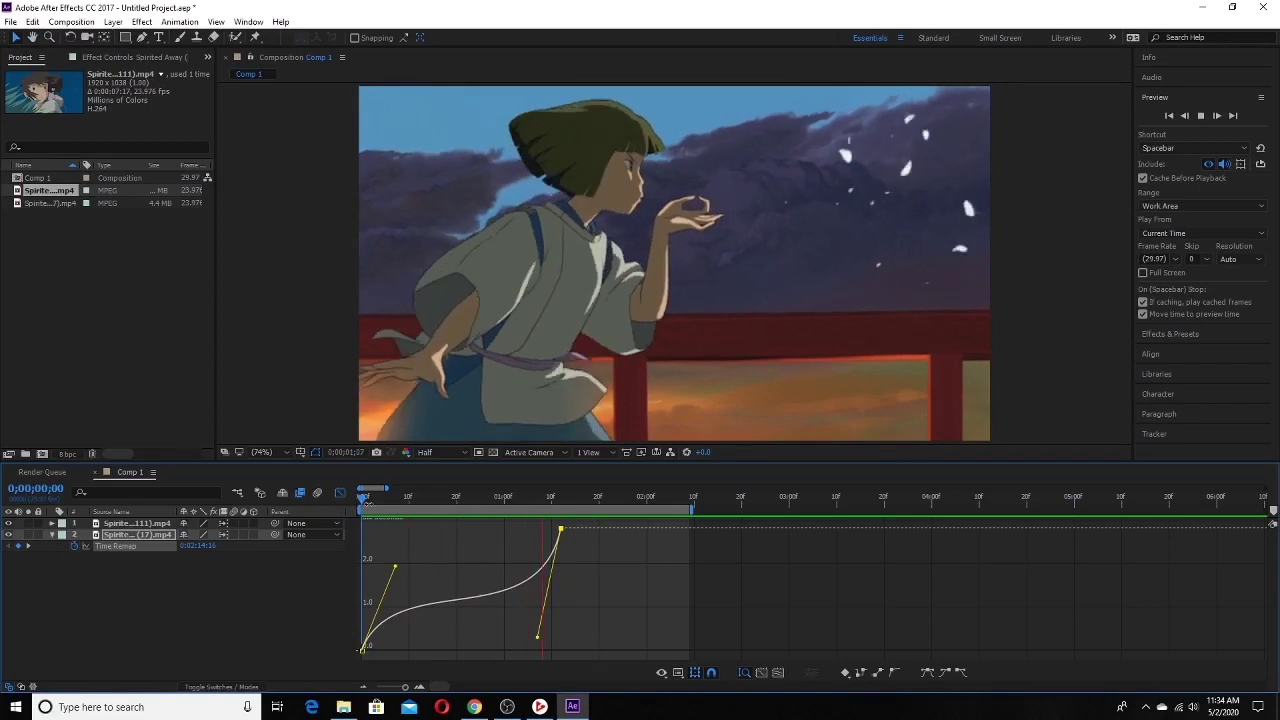
key(space)
Step: Soften the ramp's start, adjust its end handle, preview, and return to layer bars at 0;00;01;00
drag(386, 575, 379, 572)
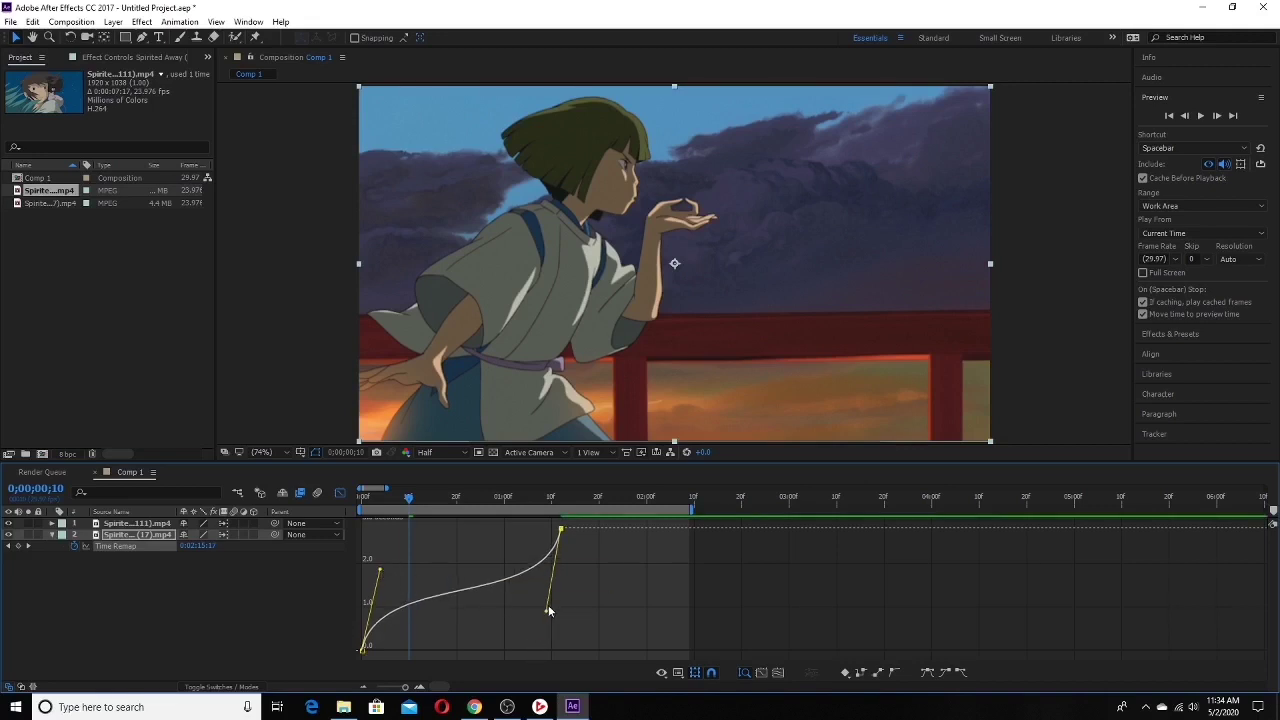
drag(549, 603, 547, 606)
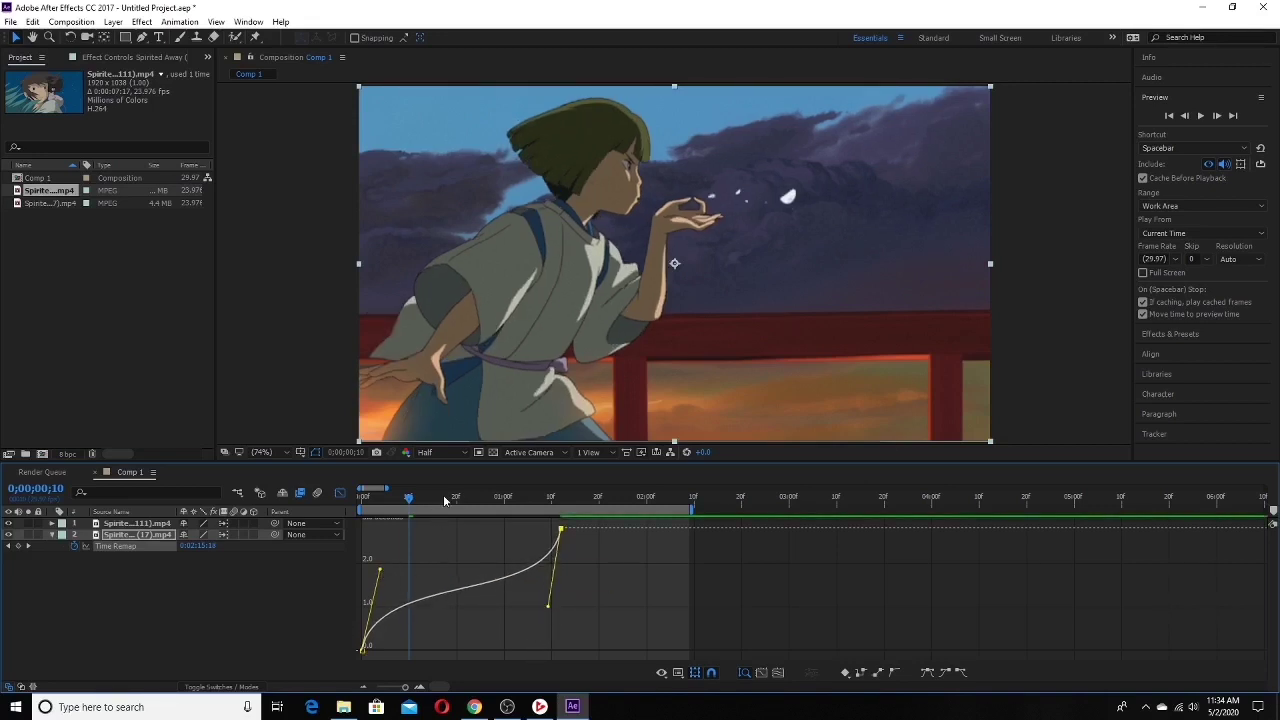
key(Home)
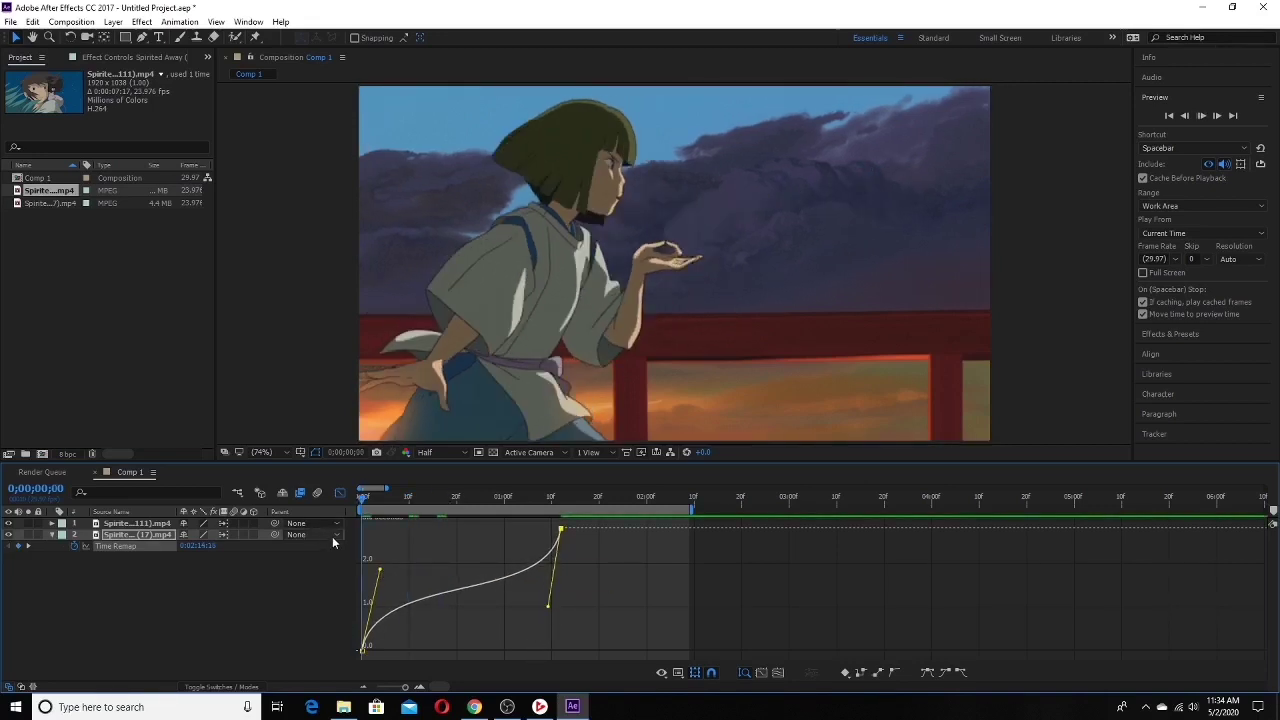
key(space)
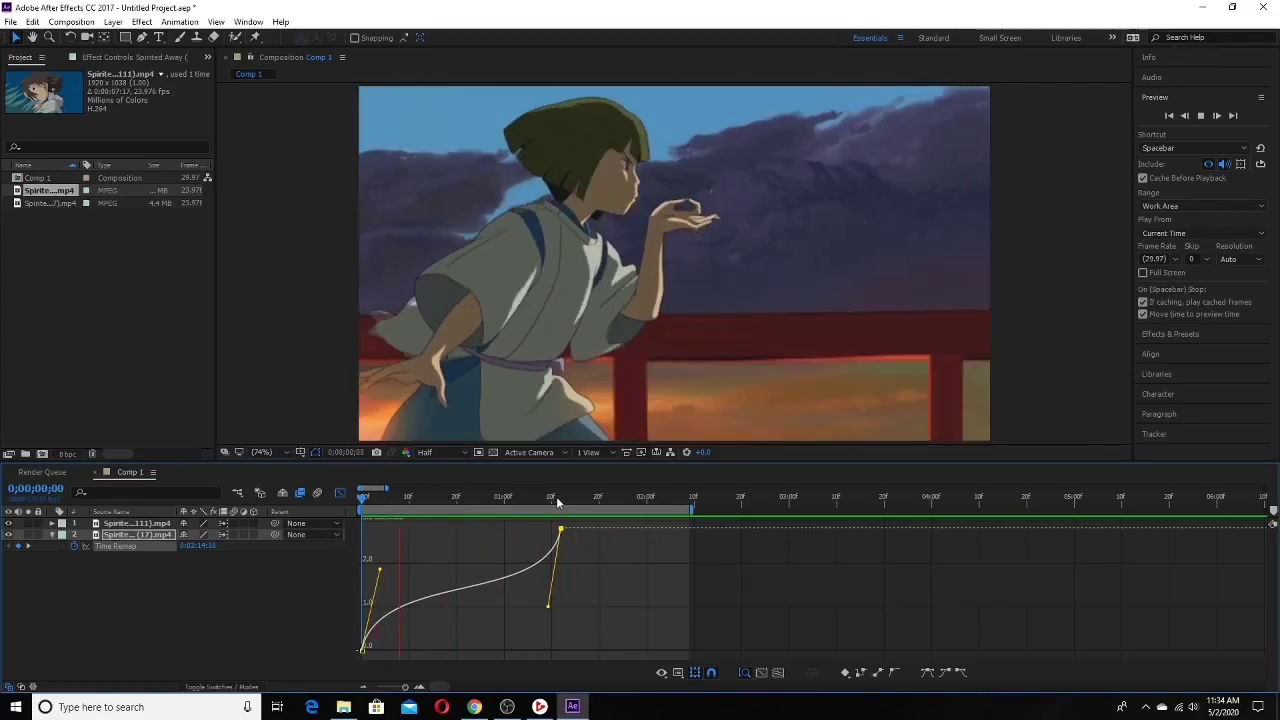
click(575, 502)
drag(575, 502, 504, 503)
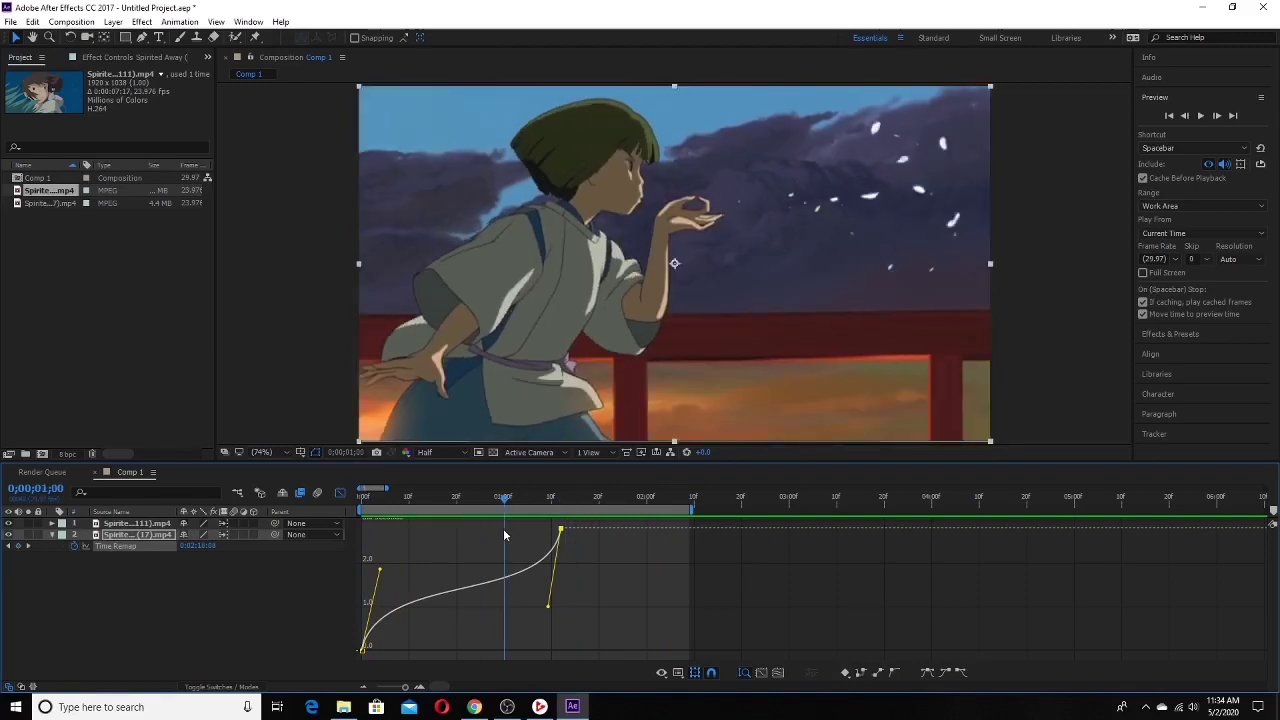
click(340, 493)
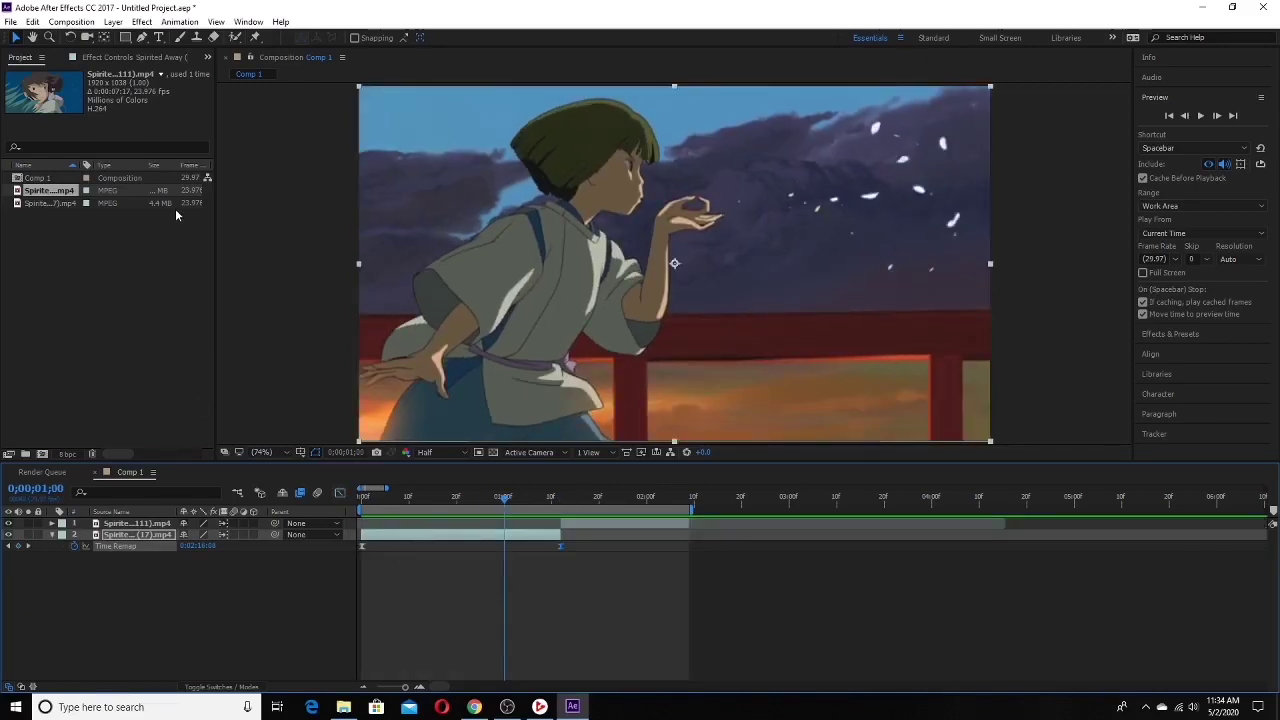
Step: Add RSMB Pro to Spirited Away (17).mp4, set Blur Amt to 1.20, and preview
click(133, 62)
right_click(133, 62)
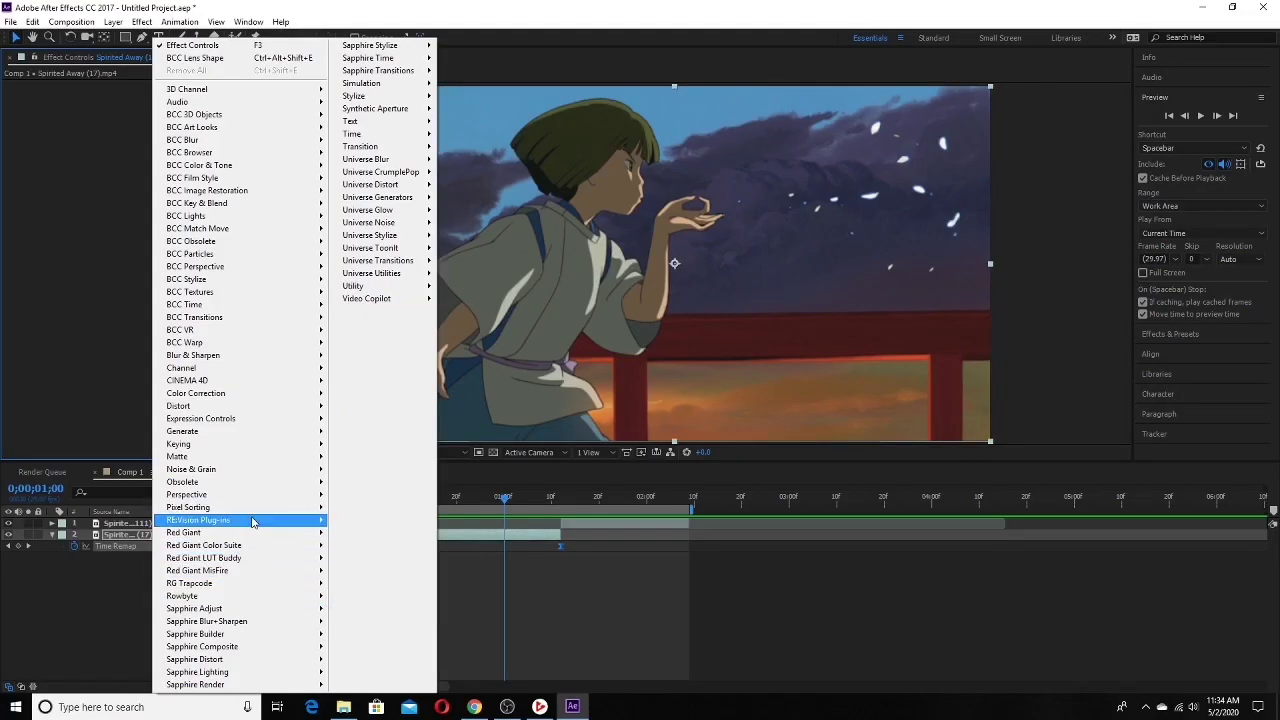
mouse_move(252, 522)
click(370, 548)
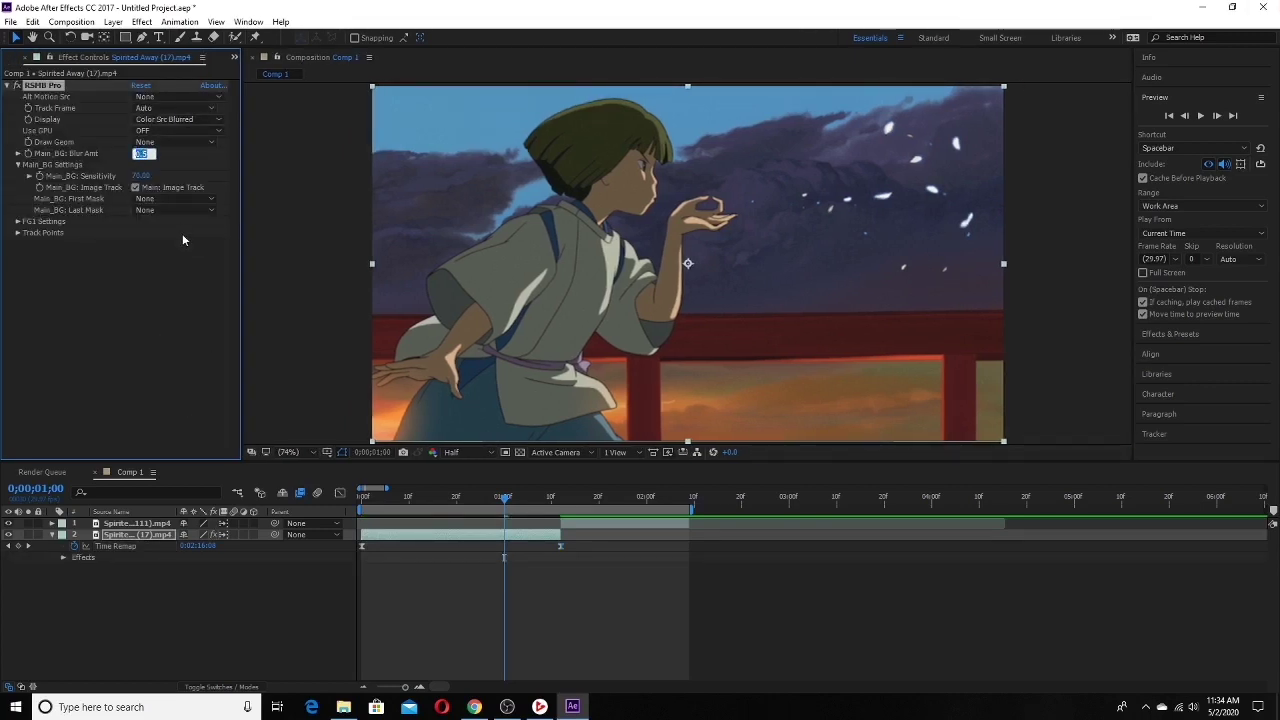
text(1.)
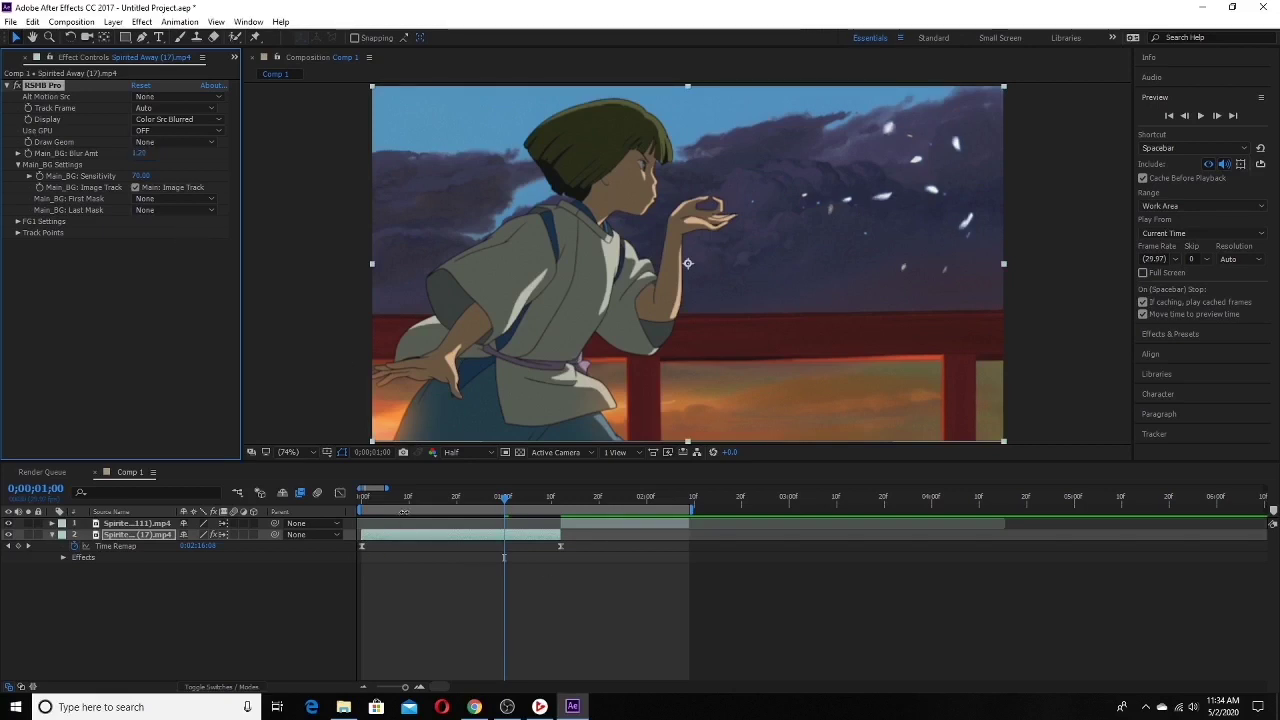
key(space)
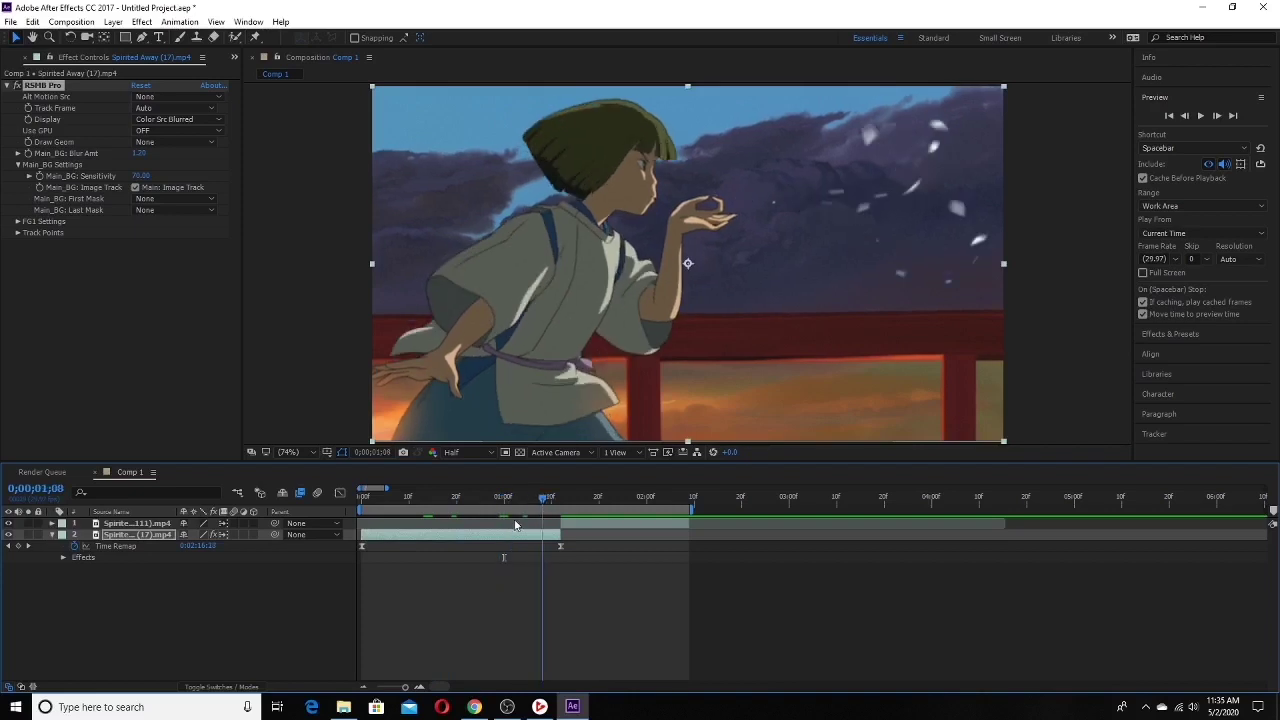
key(space)
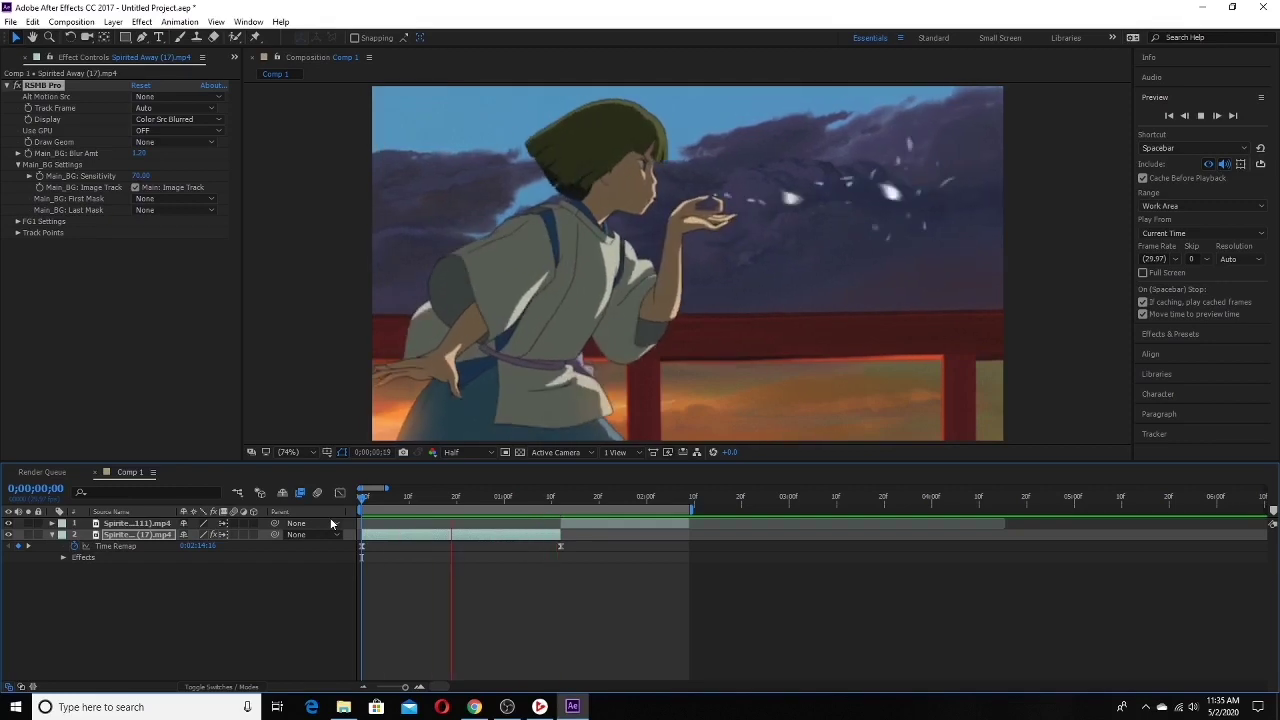
Step: Enable time remapping on the Spirited Away (111).mp4 layer
drag(379, 500, 560, 505)
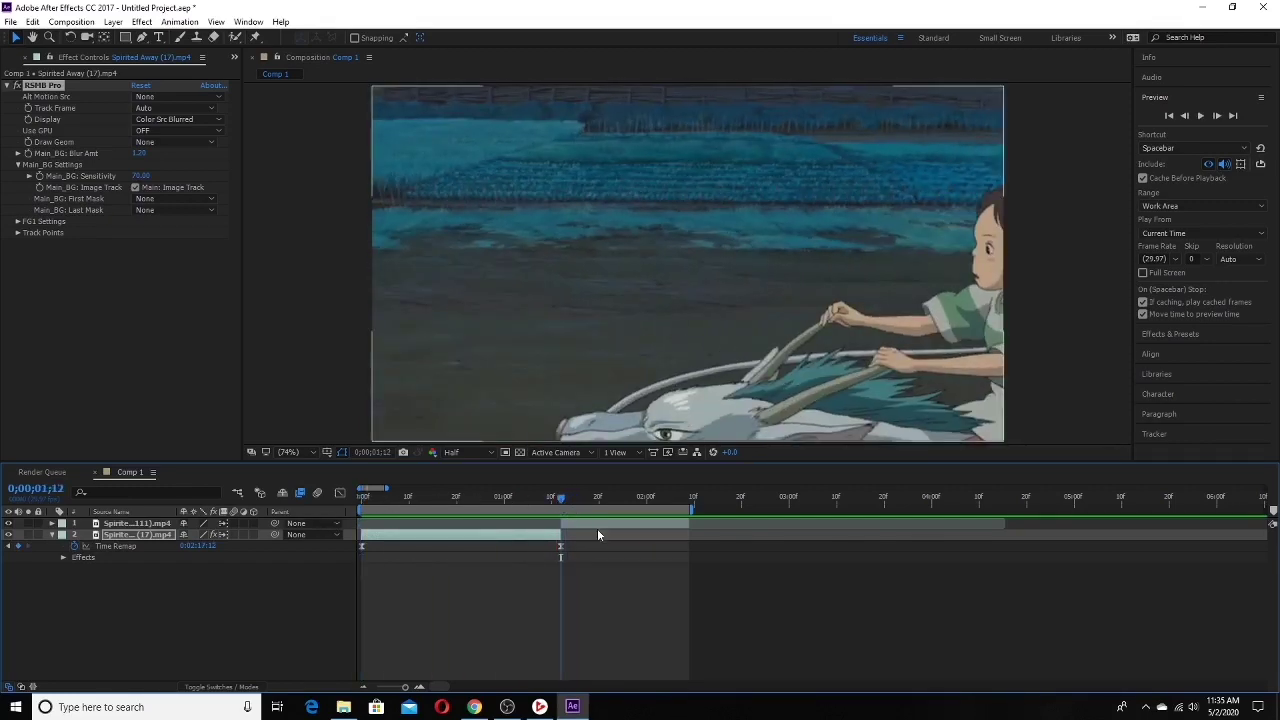
right_click(596, 525)
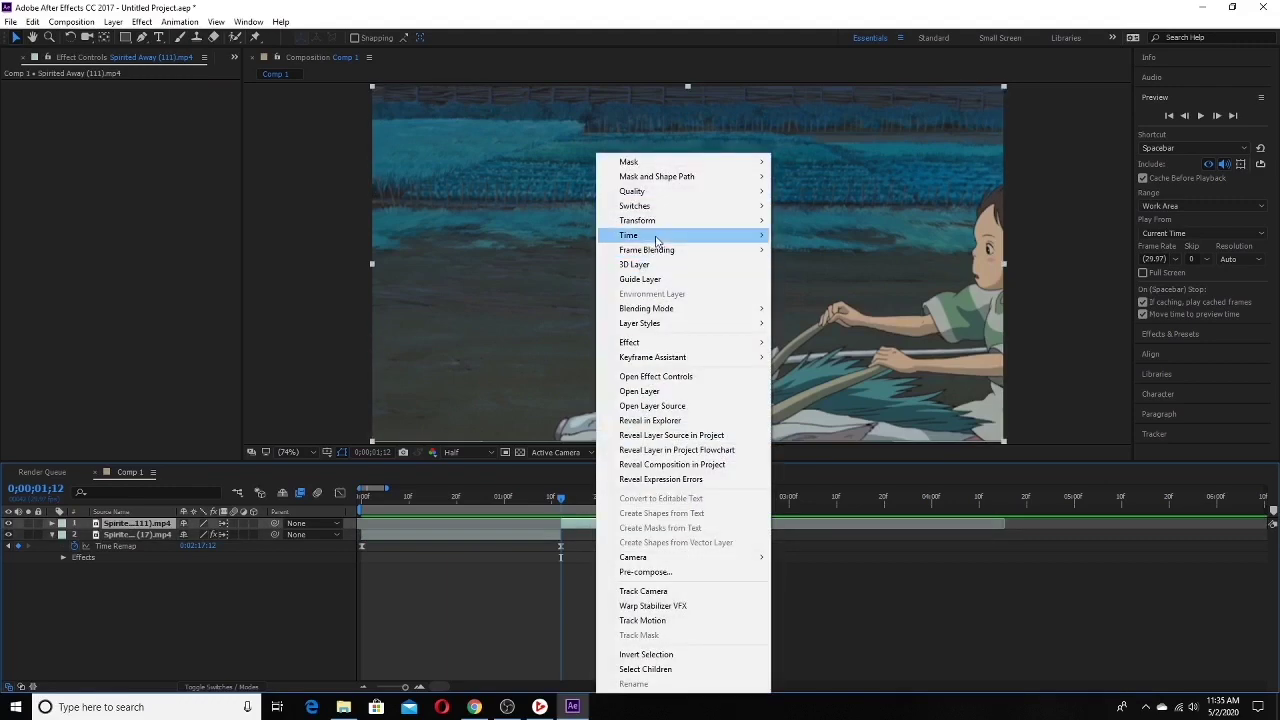
mouse_move(634, 235)
click(860, 241)
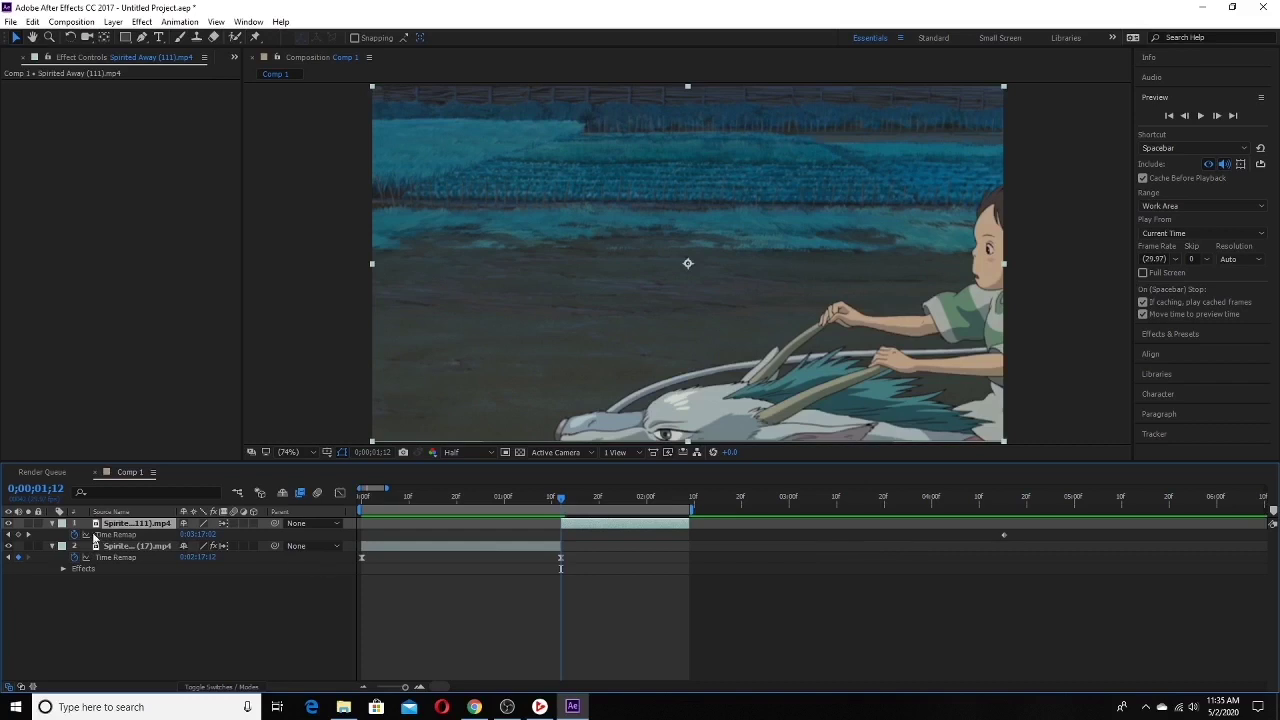
Step: Compare the Time Remap end keyframe against 0;00;01;12 and reselect the layer
click(29, 536)
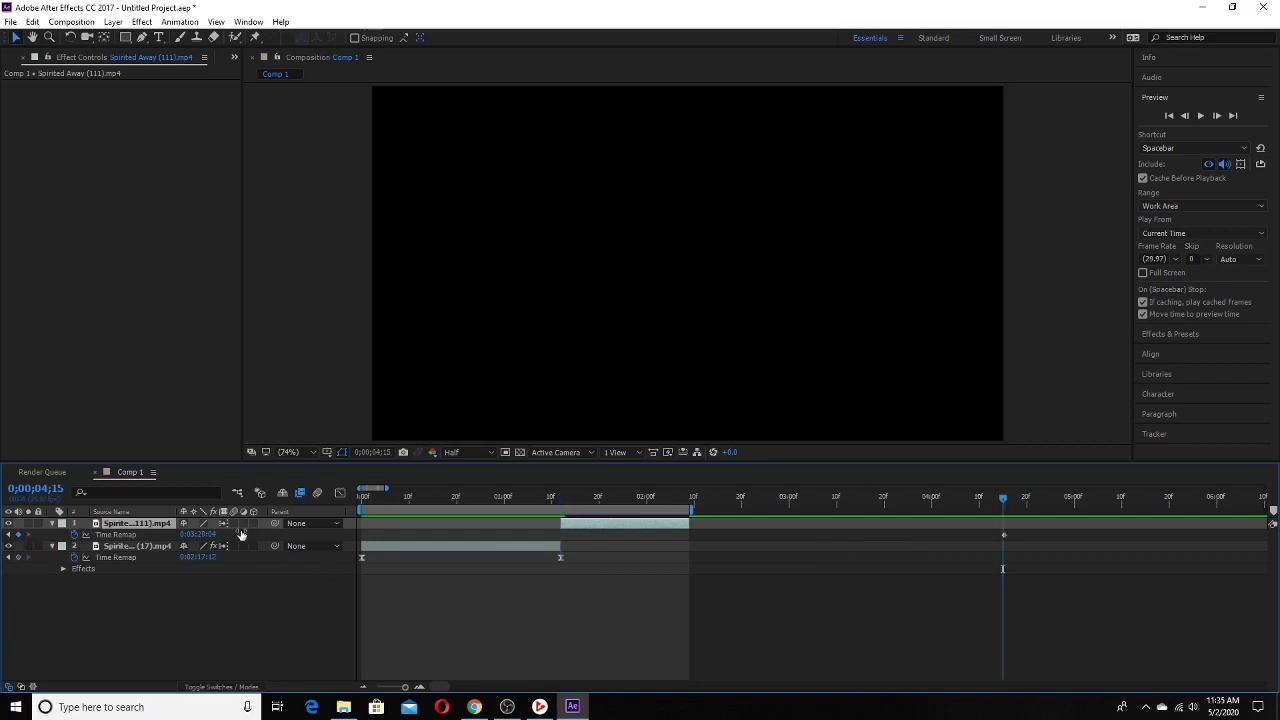
click(564, 496)
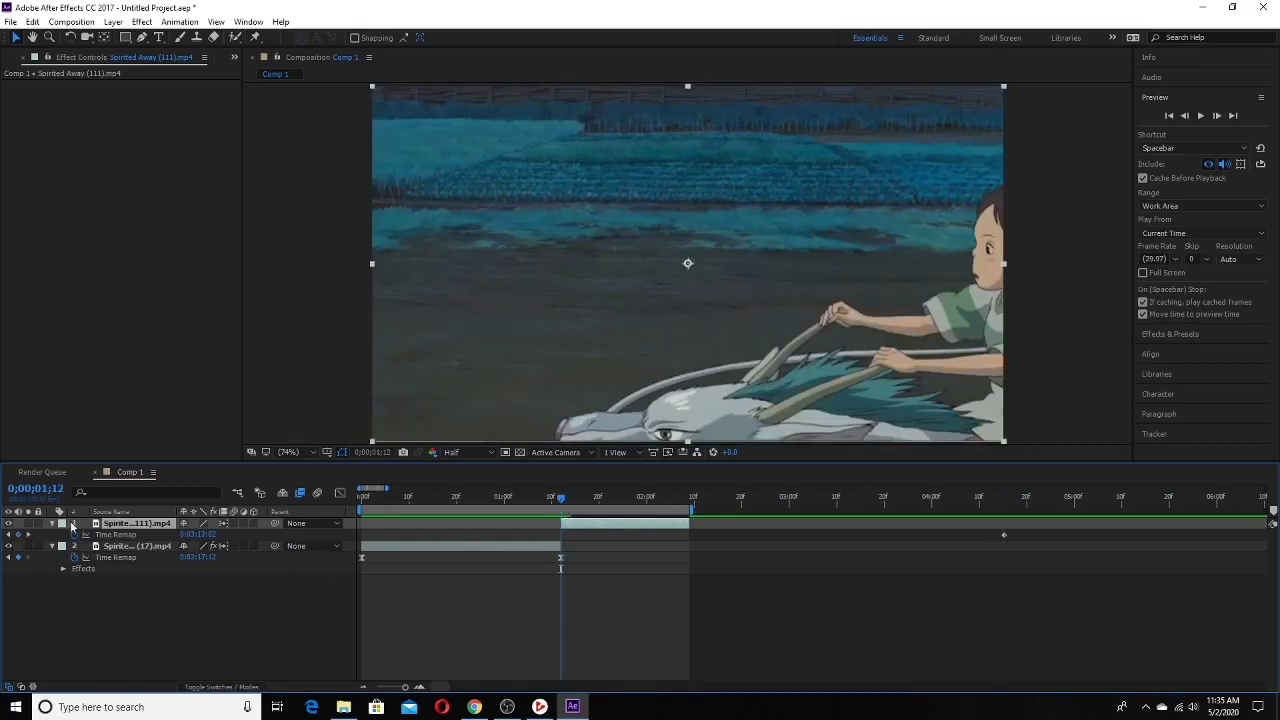
click(28, 535)
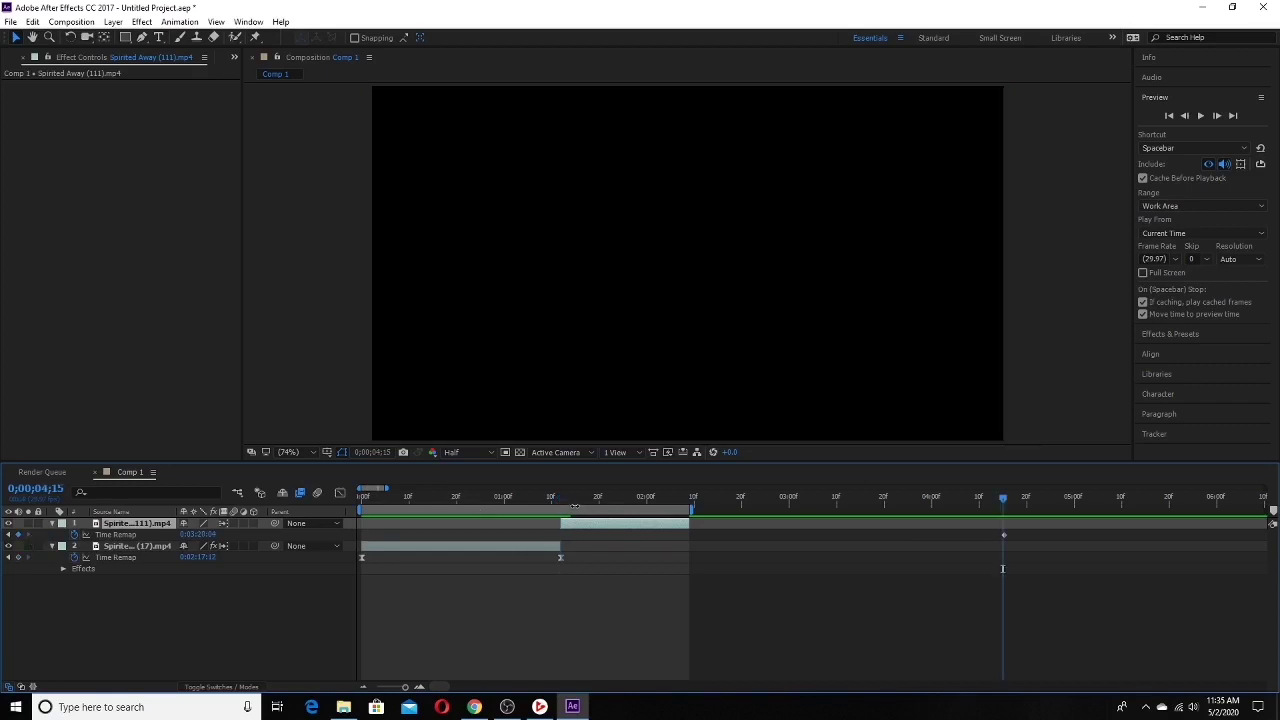
click(563, 498)
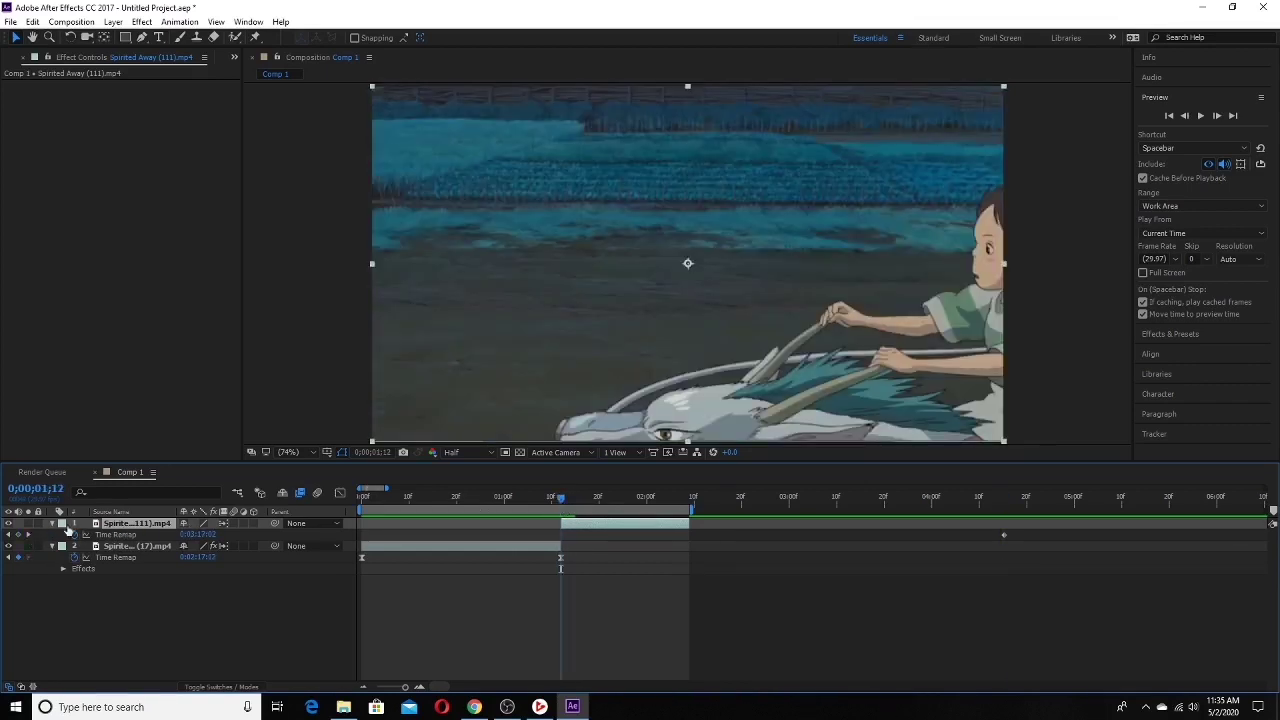
click(31, 535)
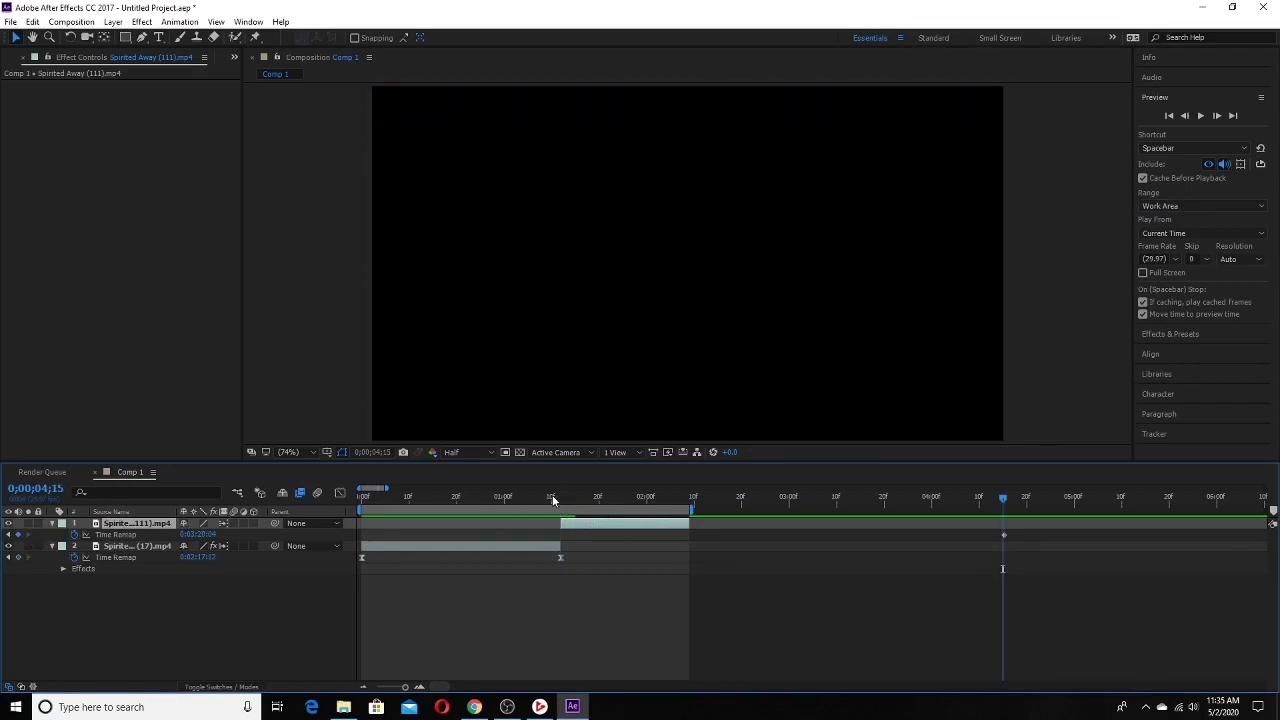
click(560, 497)
click(35, 537)
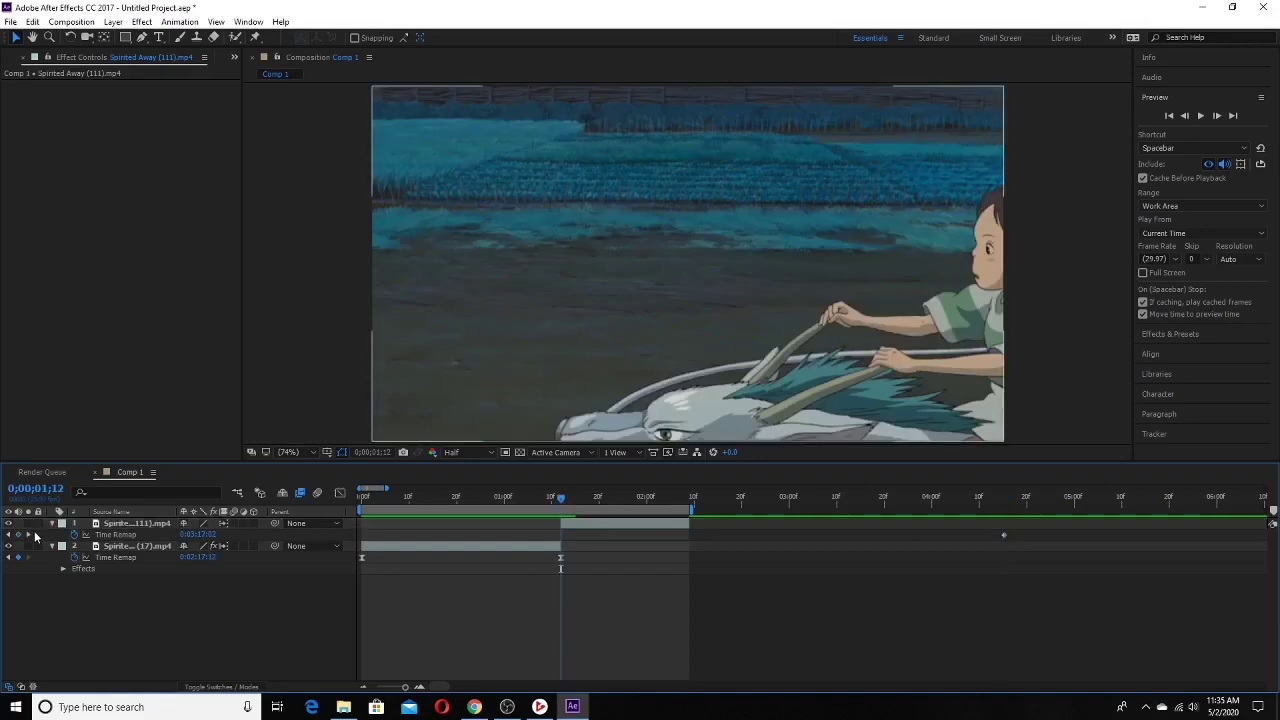
click(567, 524)
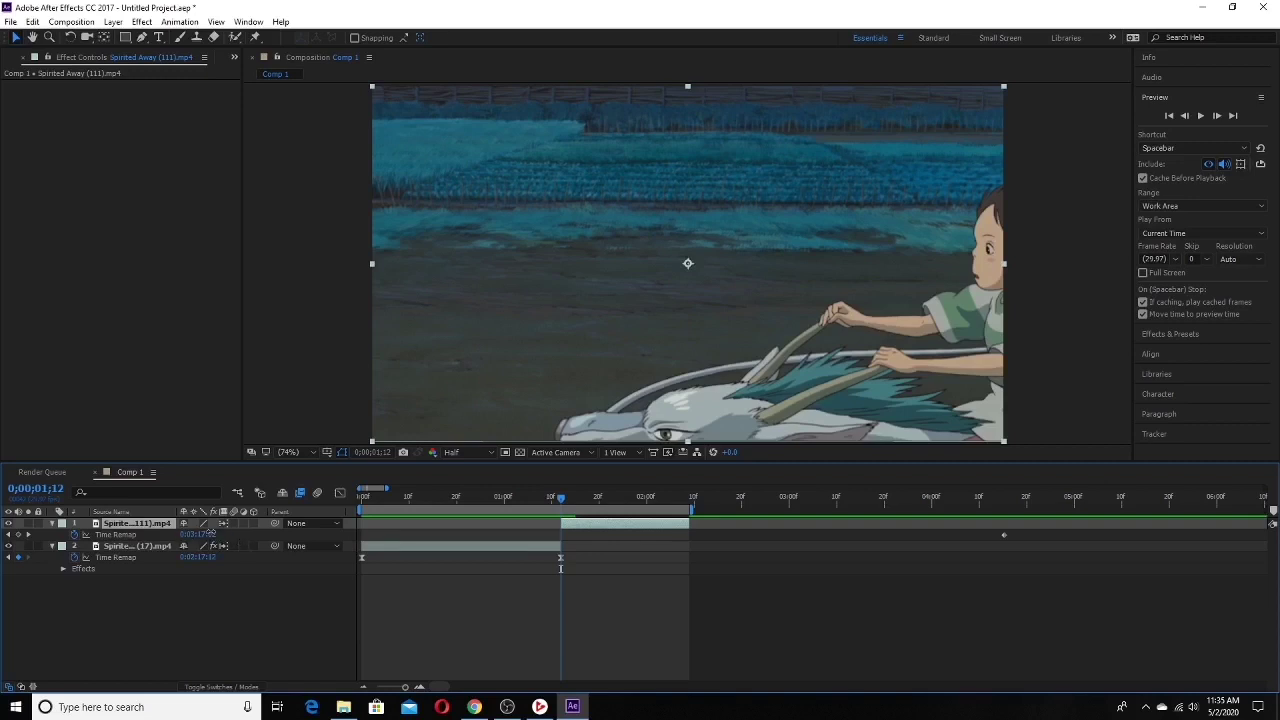
Step: Key Time Remap at 0;00;01;12, delete the extra keyframe, and move the end keyframe left
drag(200, 535, 213, 531)
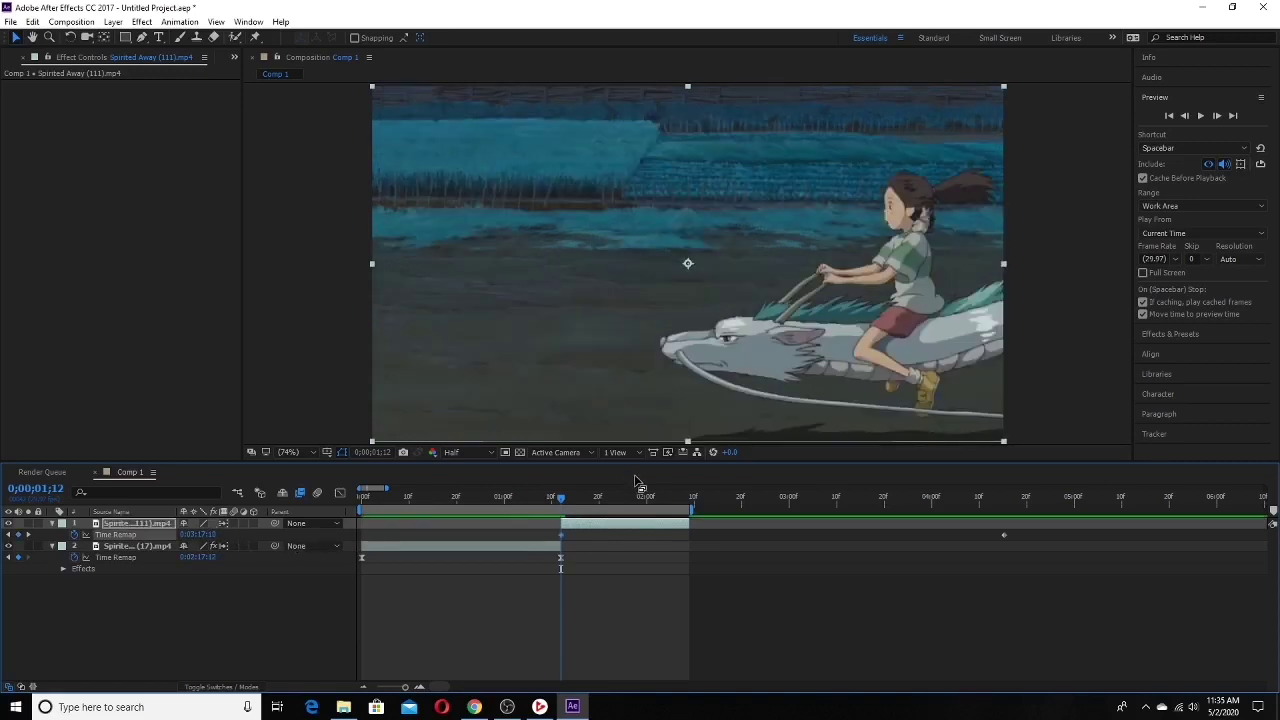
drag(664, 497, 690, 502)
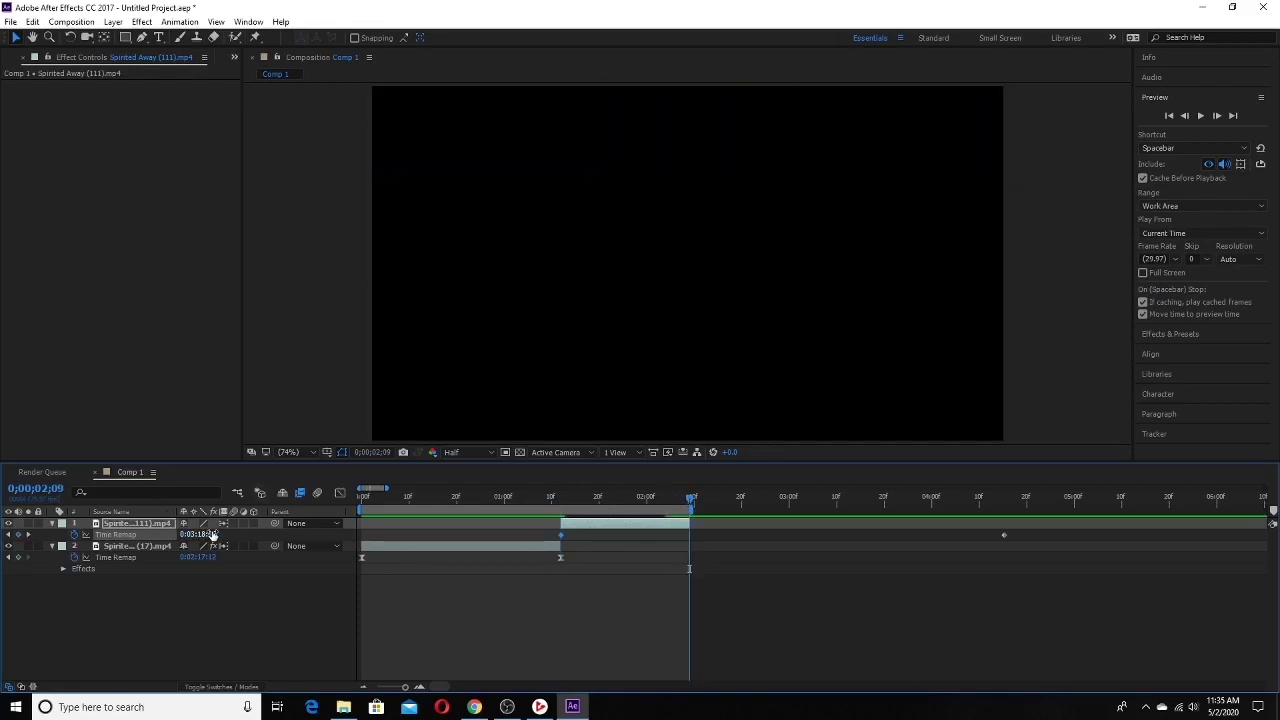
drag(213, 533, 218, 532)
drag(662, 500, 673, 538)
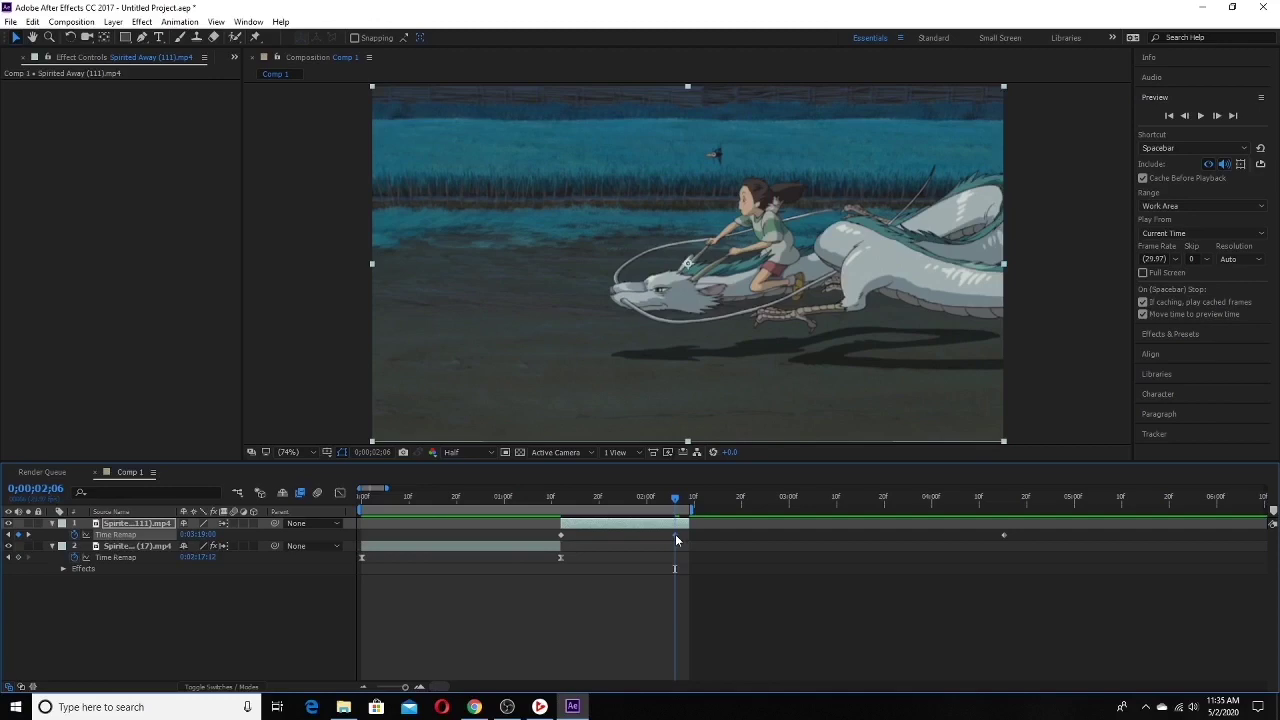
key(Delete)
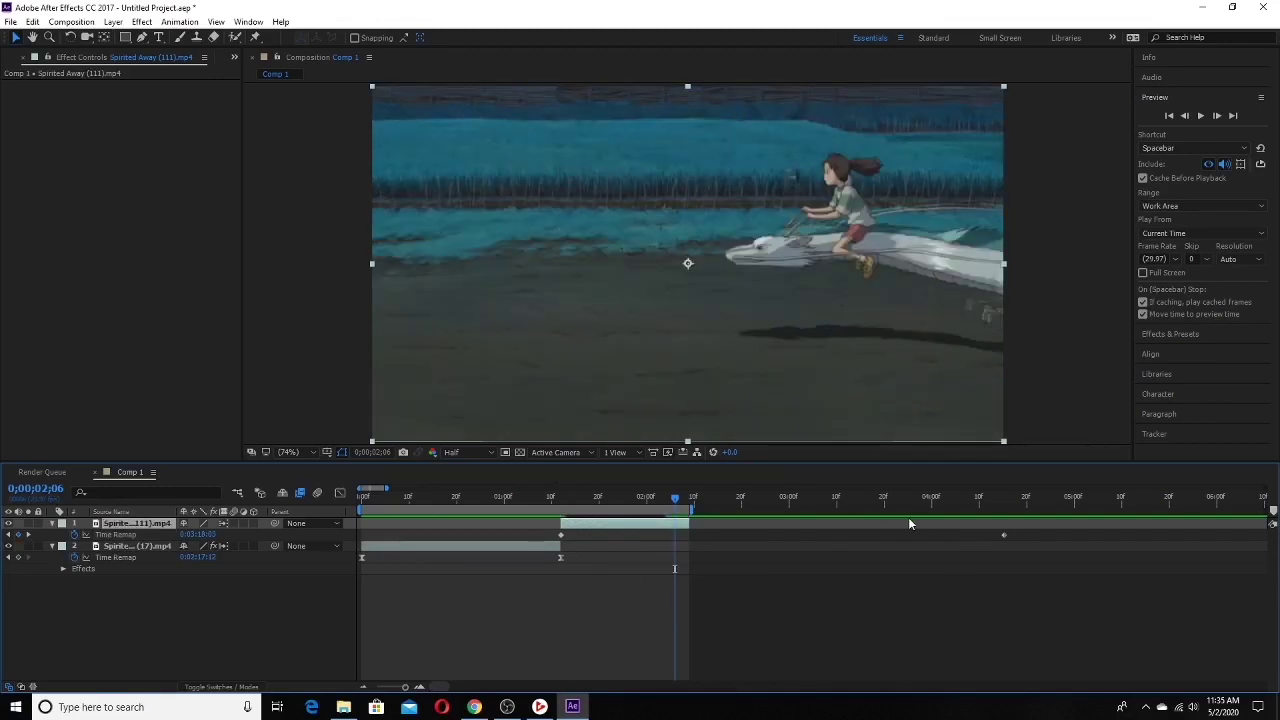
drag(1004, 533, 561, 538)
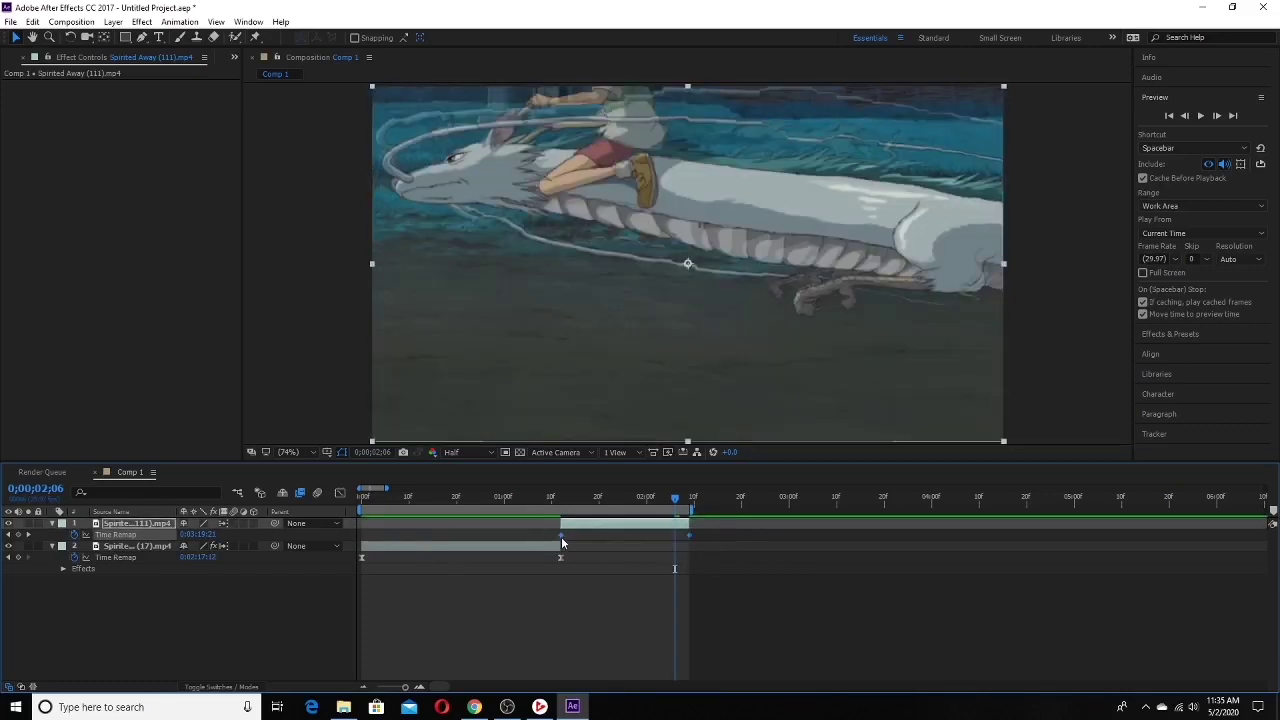
Step: Apply Easy Ease to the riding clip's Time Remap keyframes
right_click(561, 537)
mouse_move(633, 530)
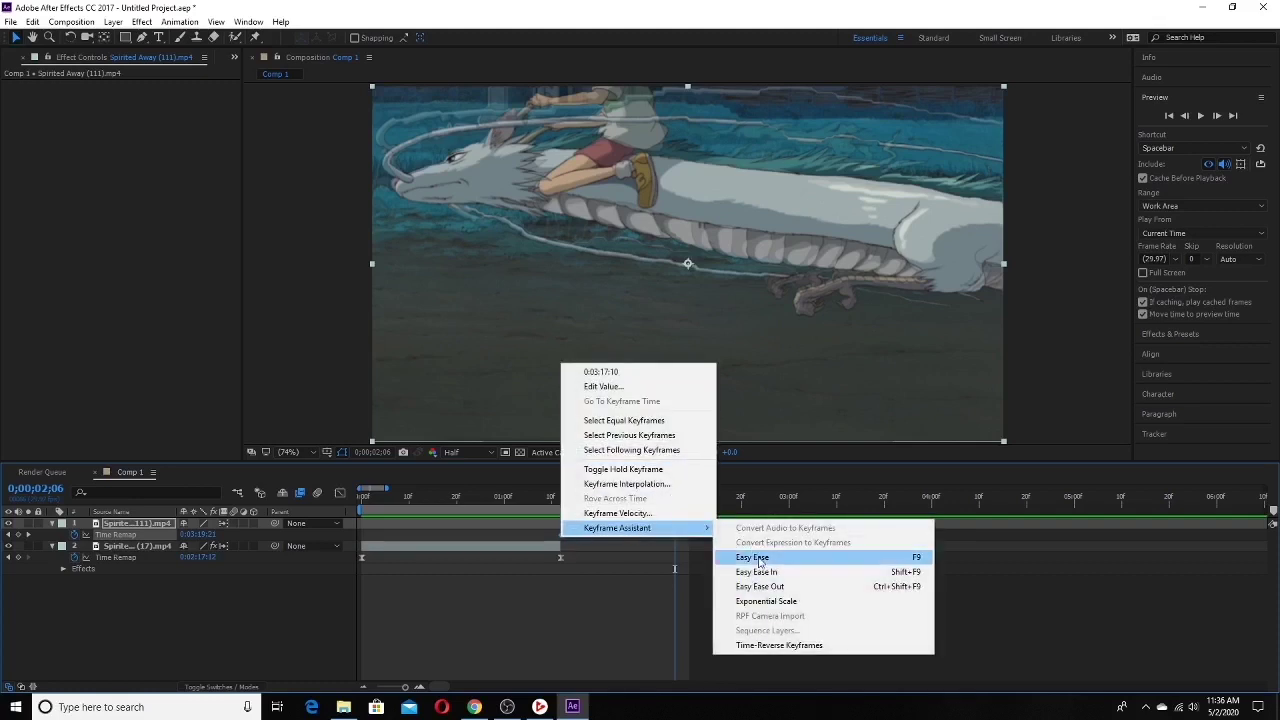
click(755, 557)
Step: Shape the curve's handles into an S ramp and preview it from 0;00;01;12
click(341, 494)
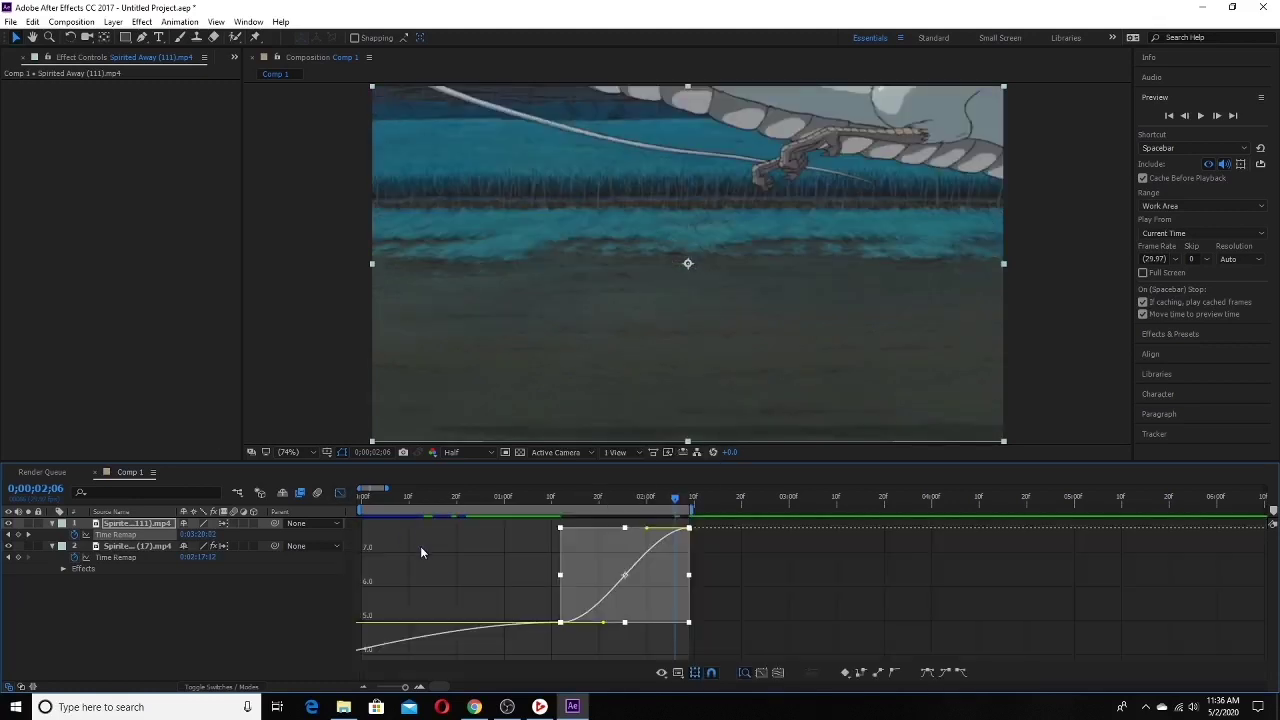
click(561, 622)
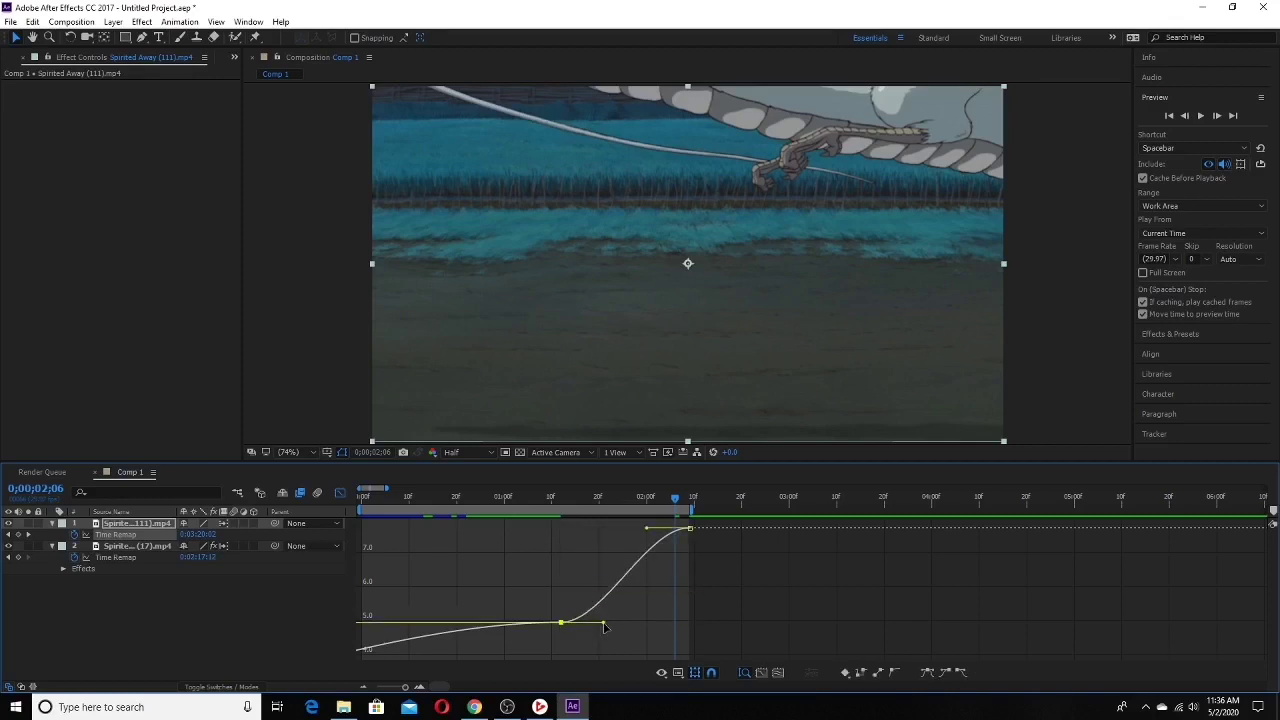
drag(603, 625, 586, 561)
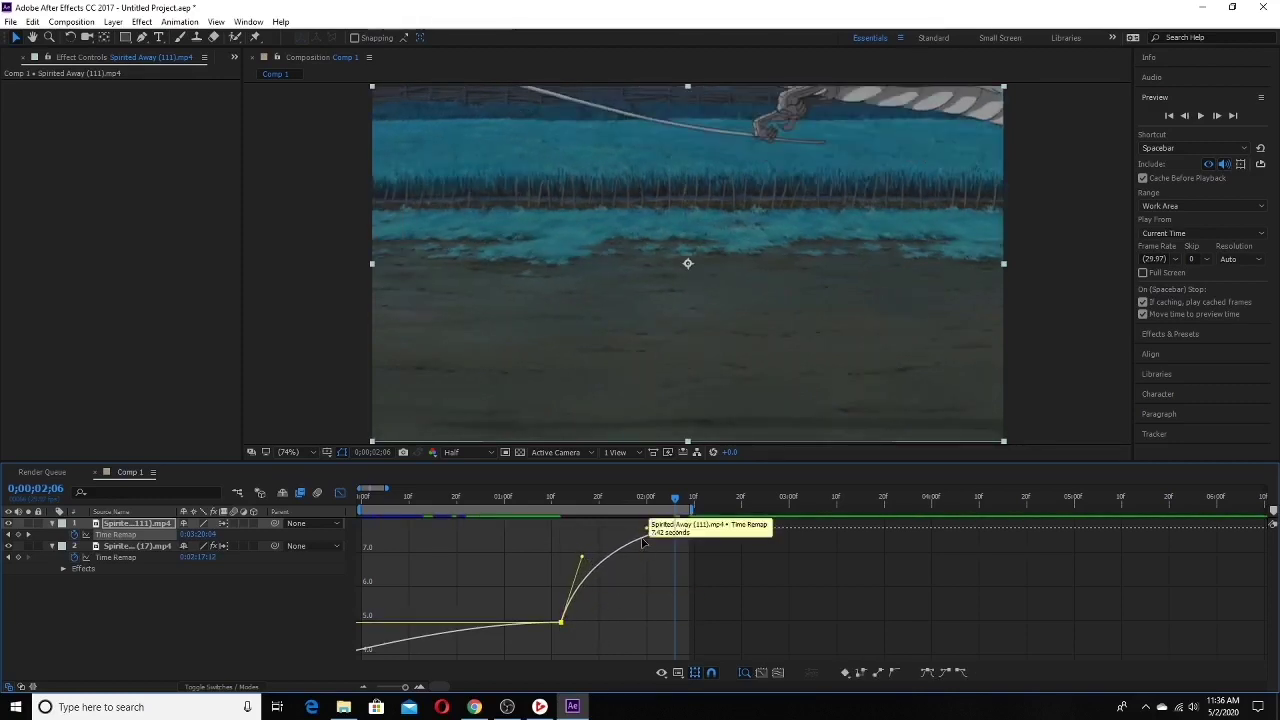
drag(648, 530, 673, 594)
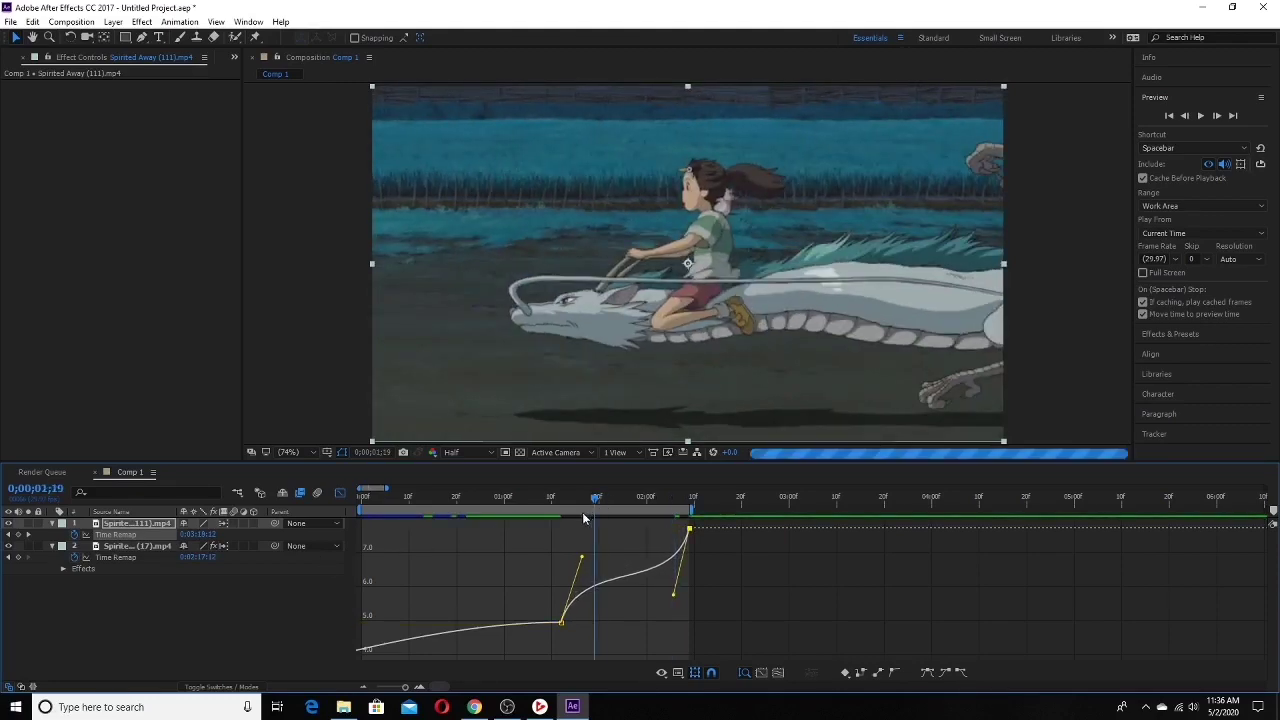
mouse_move(580, 515)
mouse_down()
mouse_move(472, 523)
mouse_move(560, 523)
mouse_up()
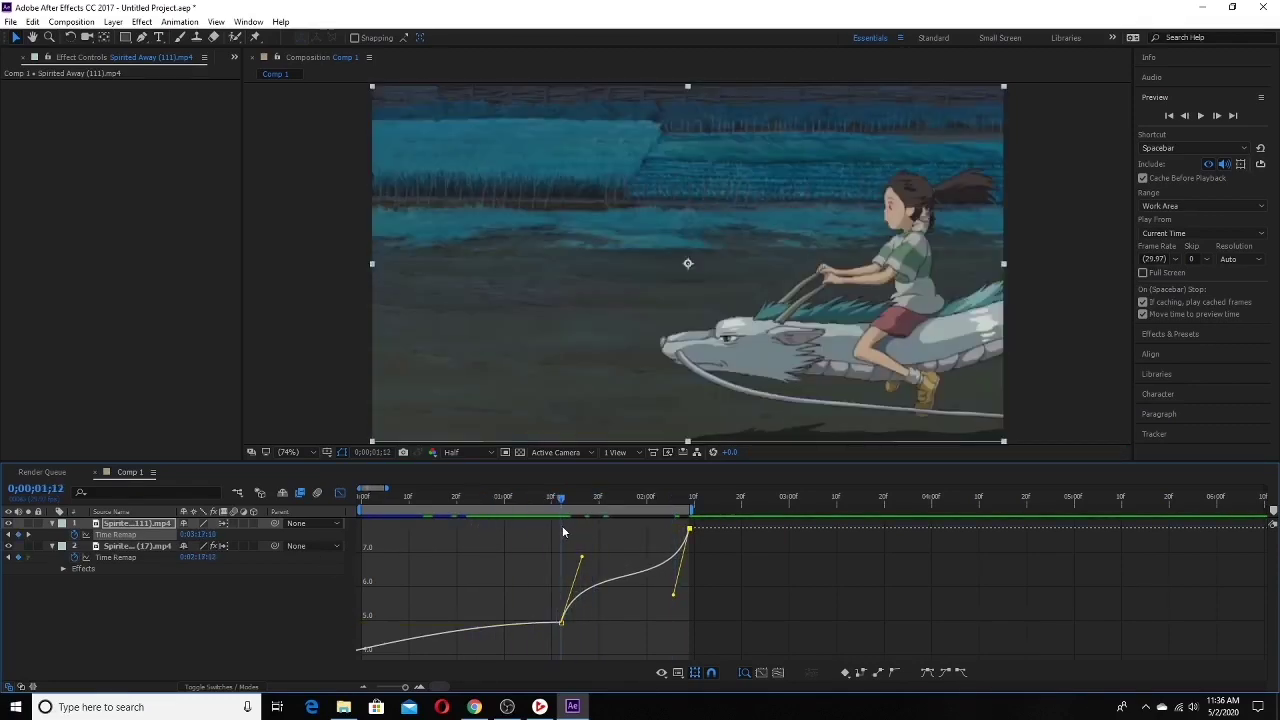
key(space)
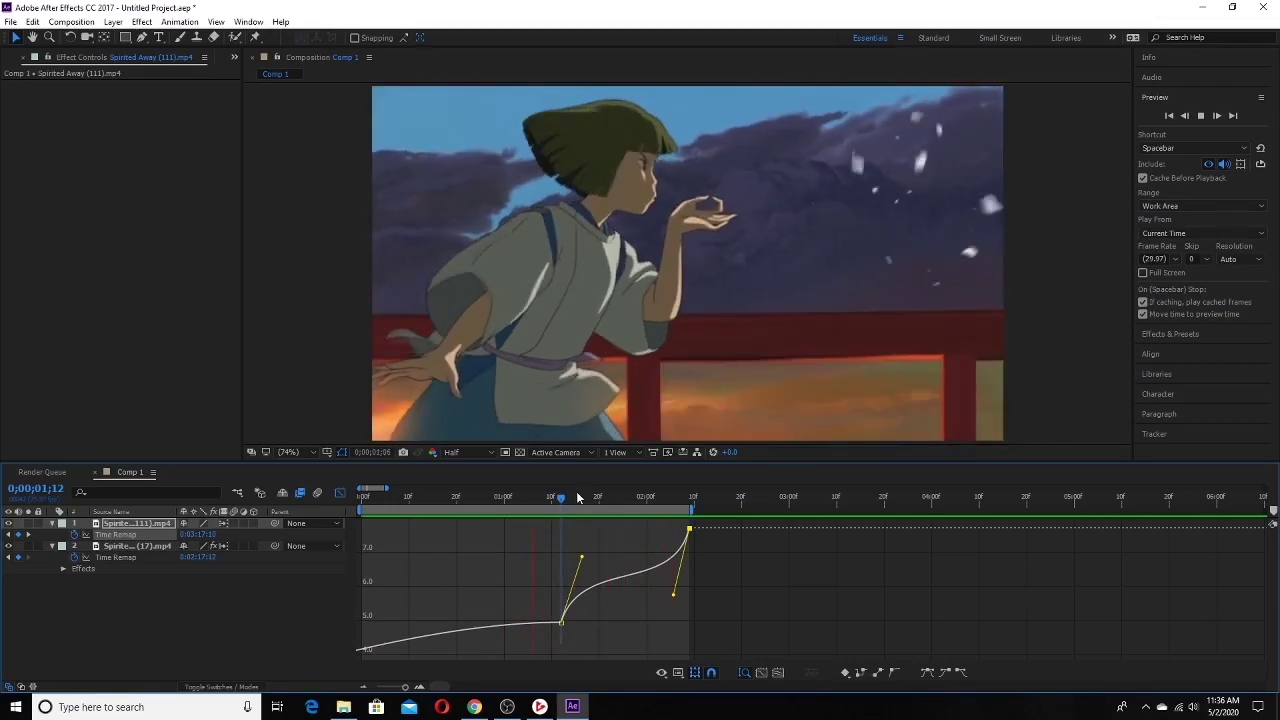
drag(577, 496, 652, 510)
Step: Apply RSMB Pro motion blur to the Spirited Away (111) clip at 0;00;01;02
click(343, 498)
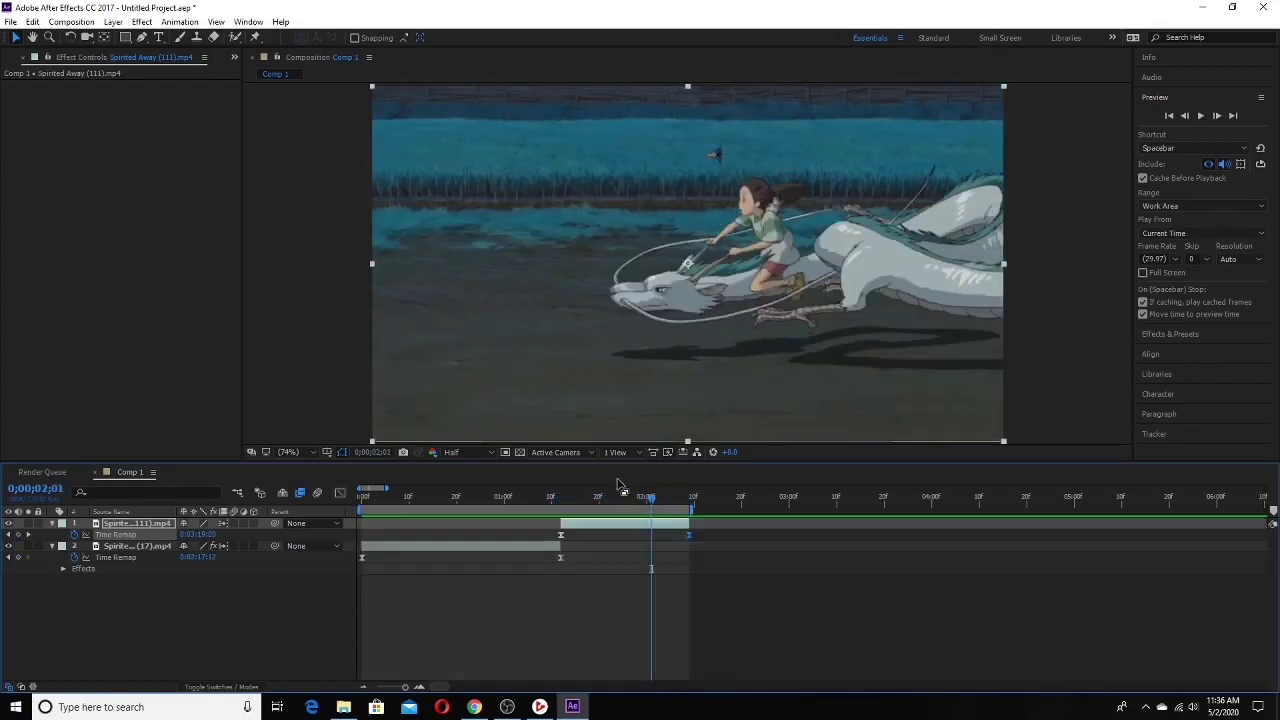
drag(643, 497, 613, 497)
right_click(152, 280)
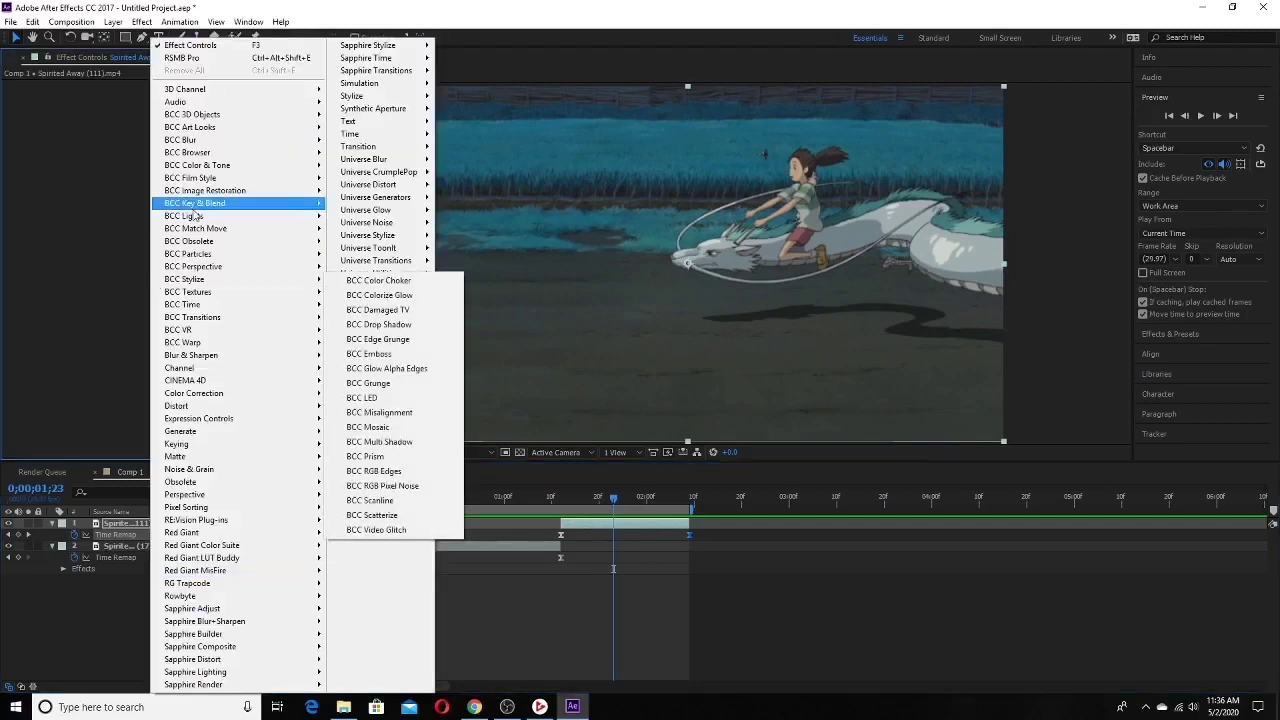
click(178, 57)
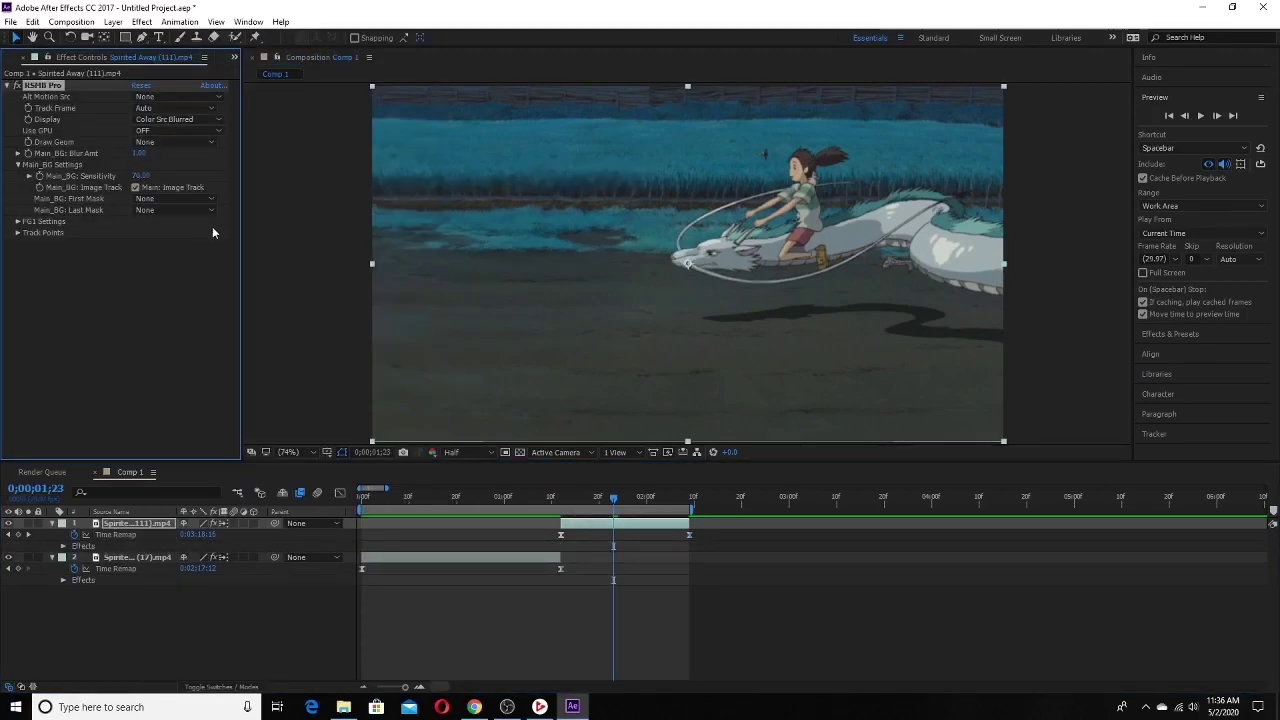
Step: Preview and scrub the footage to check the blur, then collapse the layer's properties
key(space)
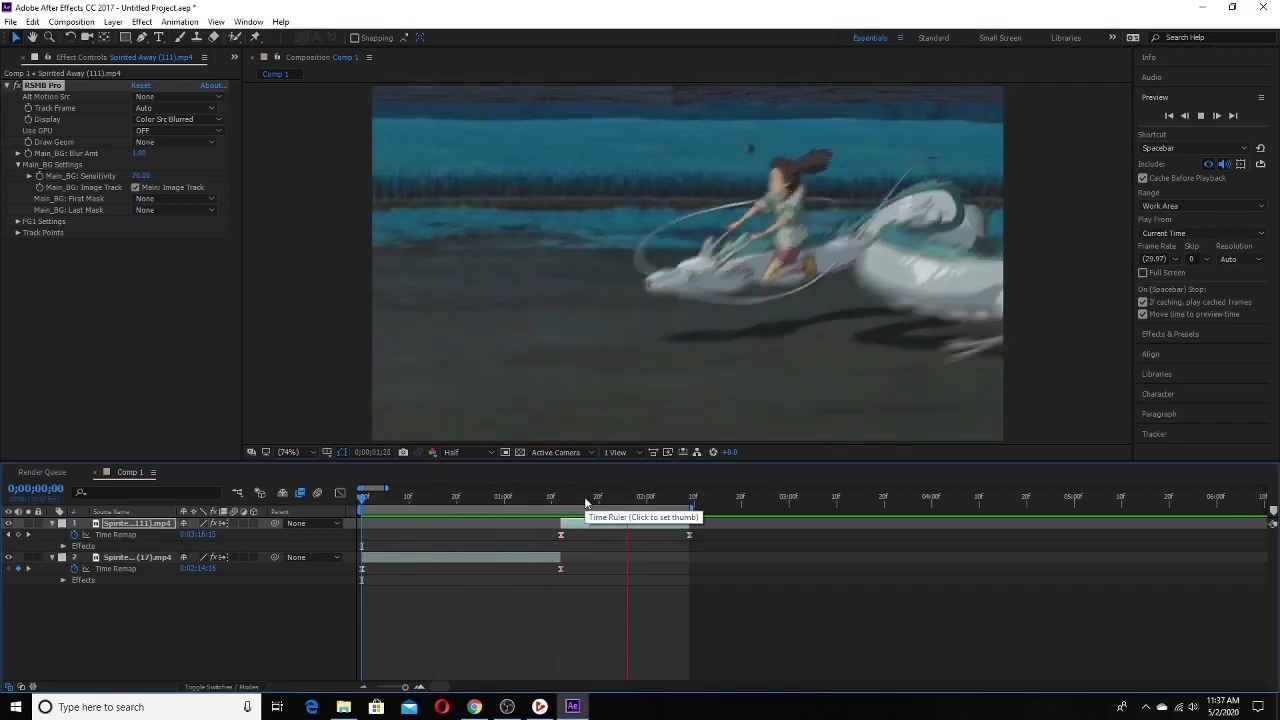
click(590, 498)
drag(613, 503, 565, 527)
drag(336, 627, 264, 631)
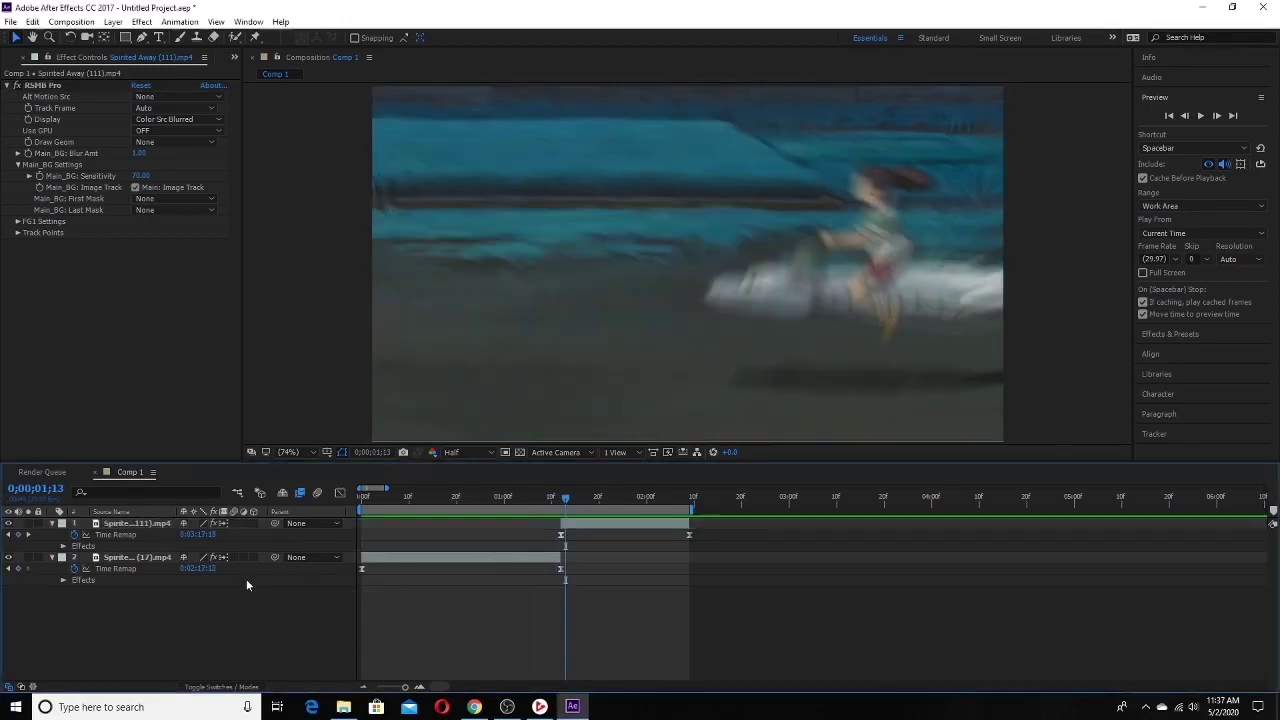
click(52, 524)
Step: Create a new solid layer with the dark colour 12121e
click(52, 536)
right_click(164, 586)
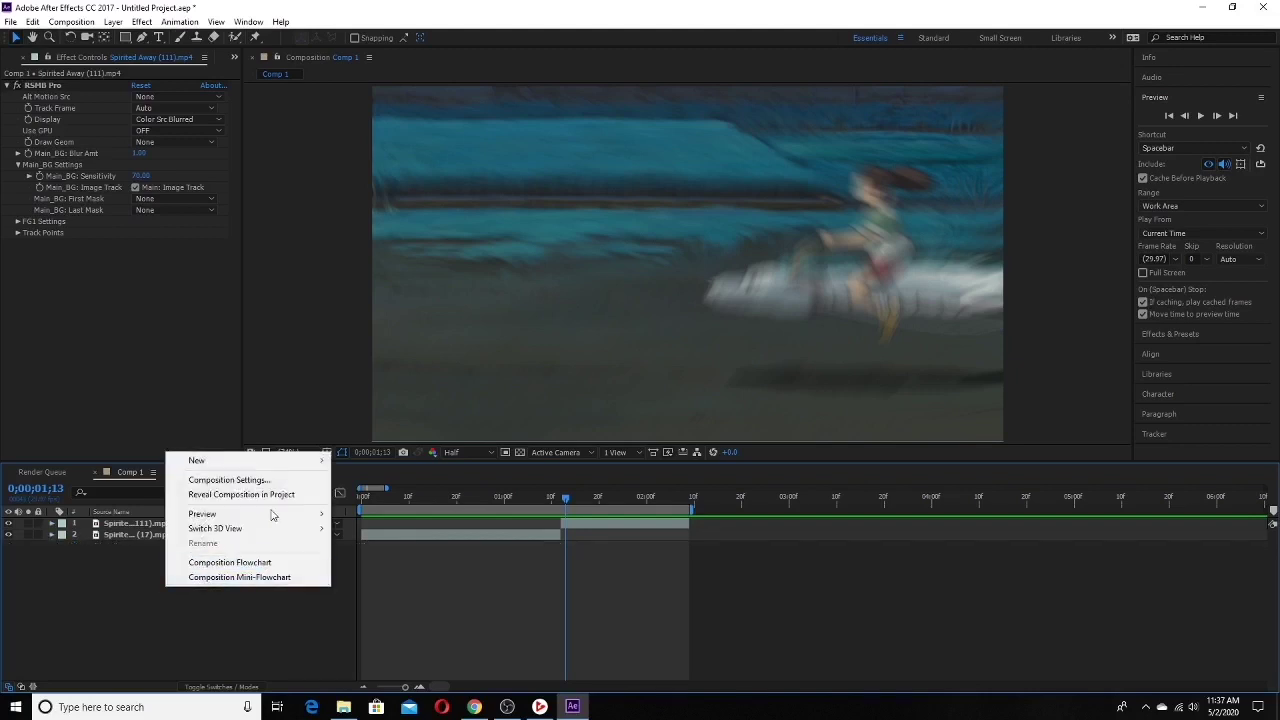
mouse_move(270, 463)
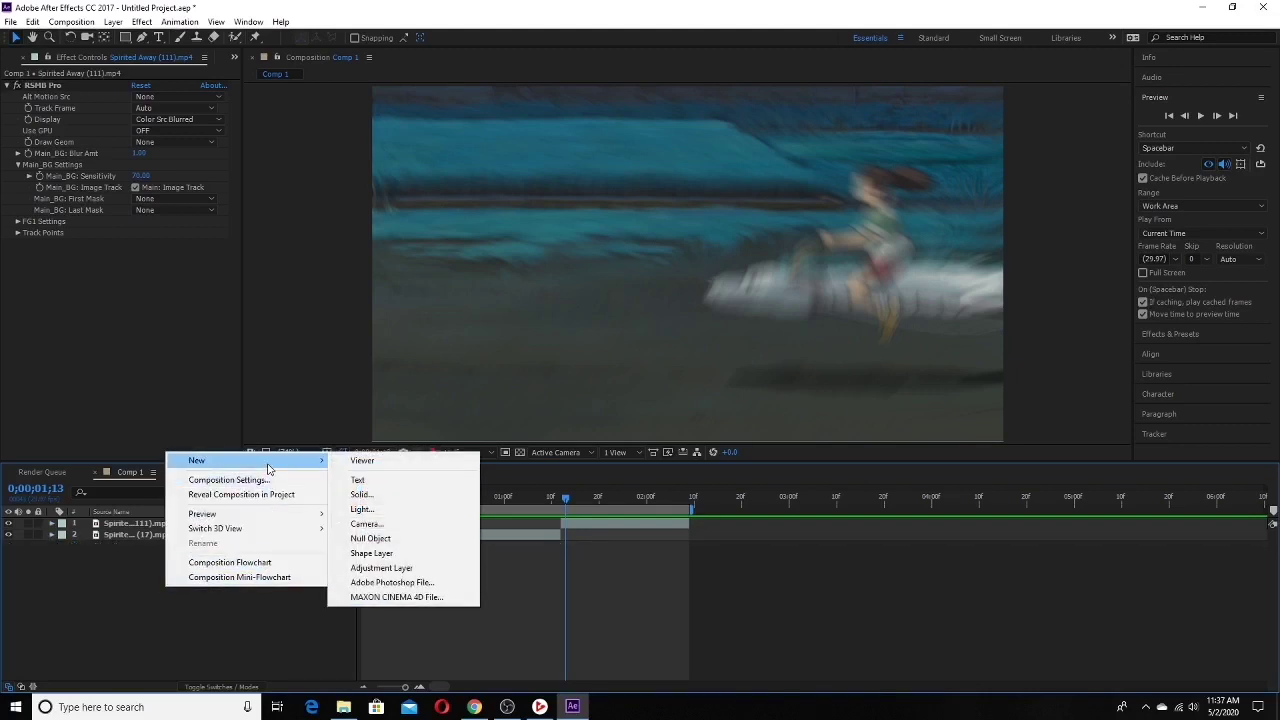
click(386, 497)
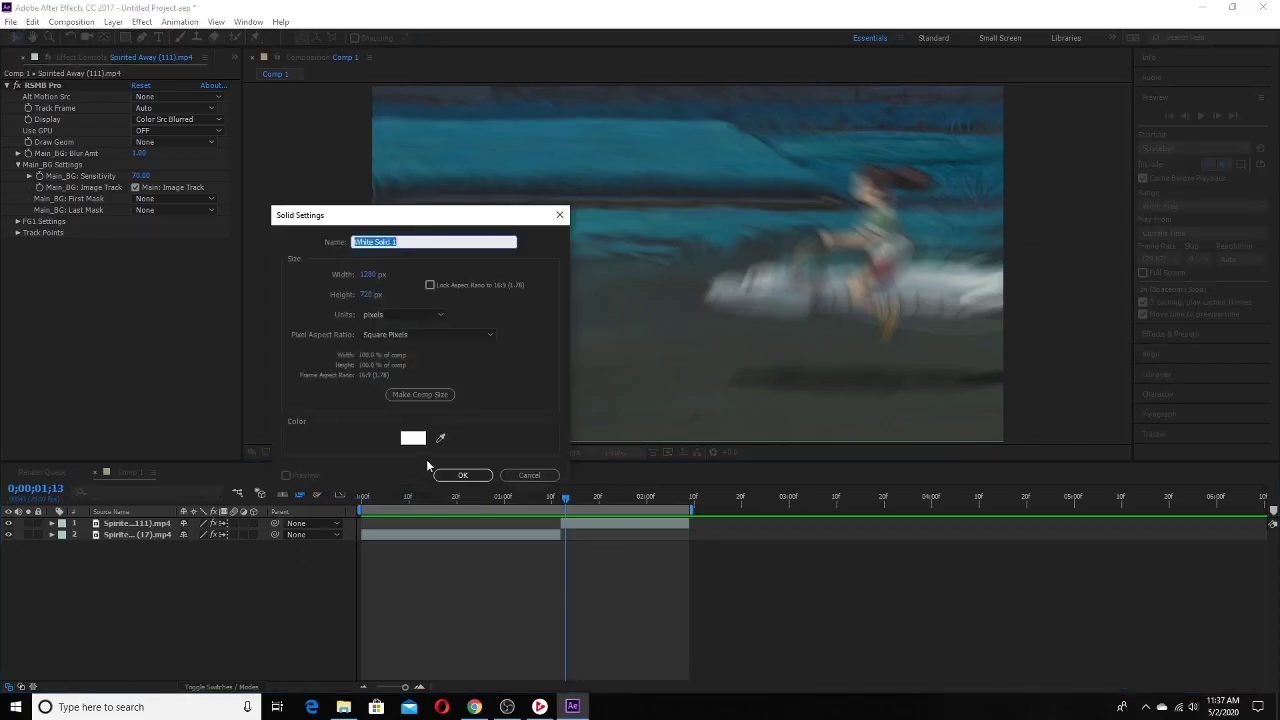
click(413, 437)
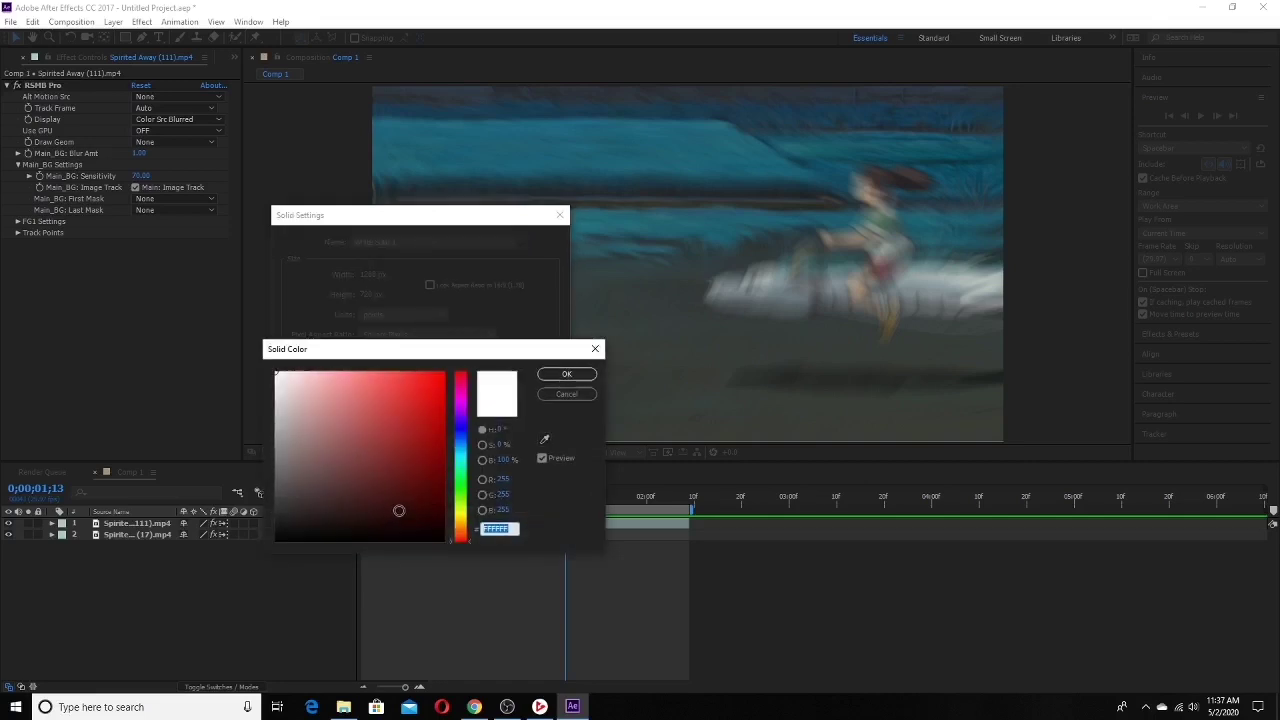
text(12121e)
click(566, 373)
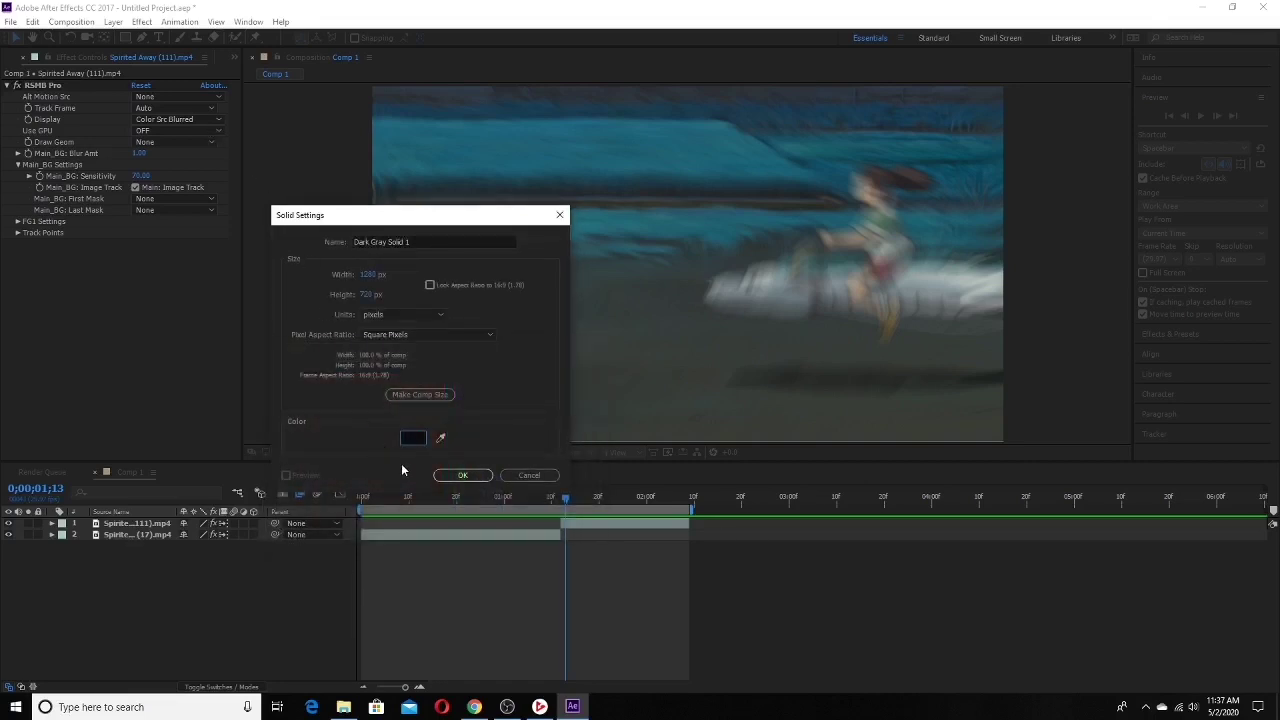
click(476, 474)
Step: Apply CC Jaws to the solid, flattening it into black letterbox bars at zero height
right_click(147, 212)
mouse_move(356, 146)
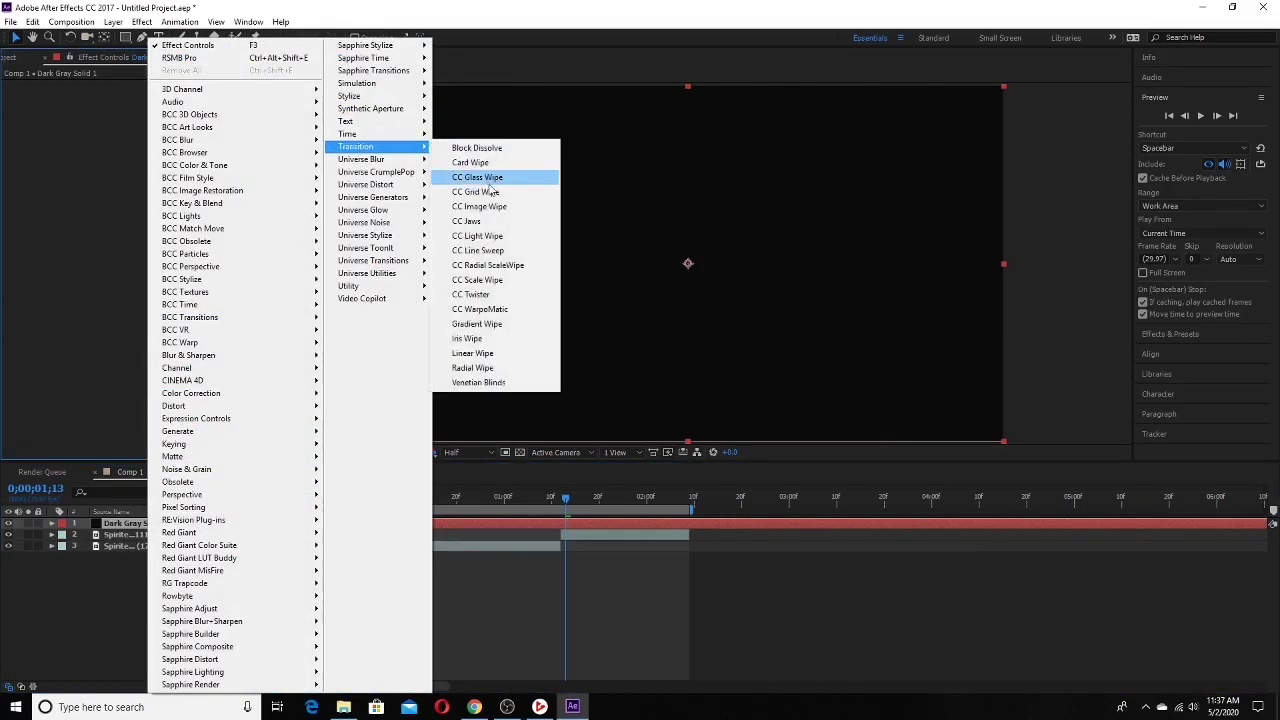
click(481, 222)
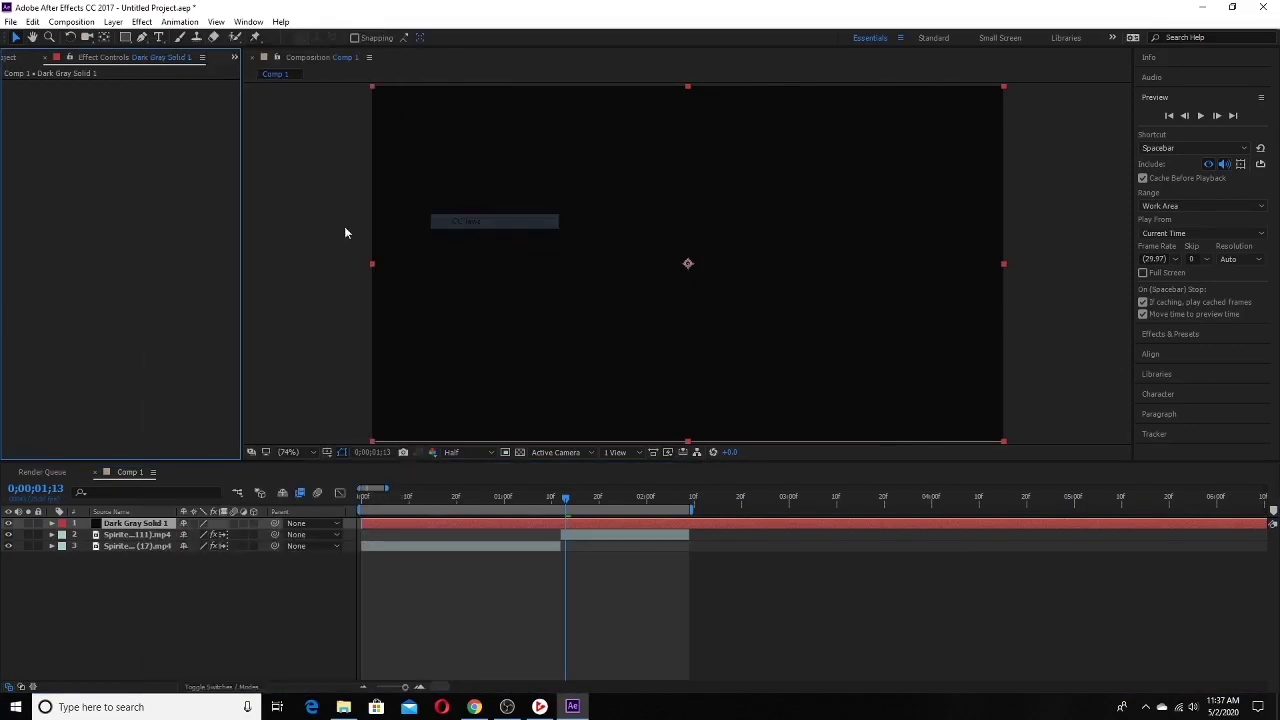
drag(141, 99, 192, 95)
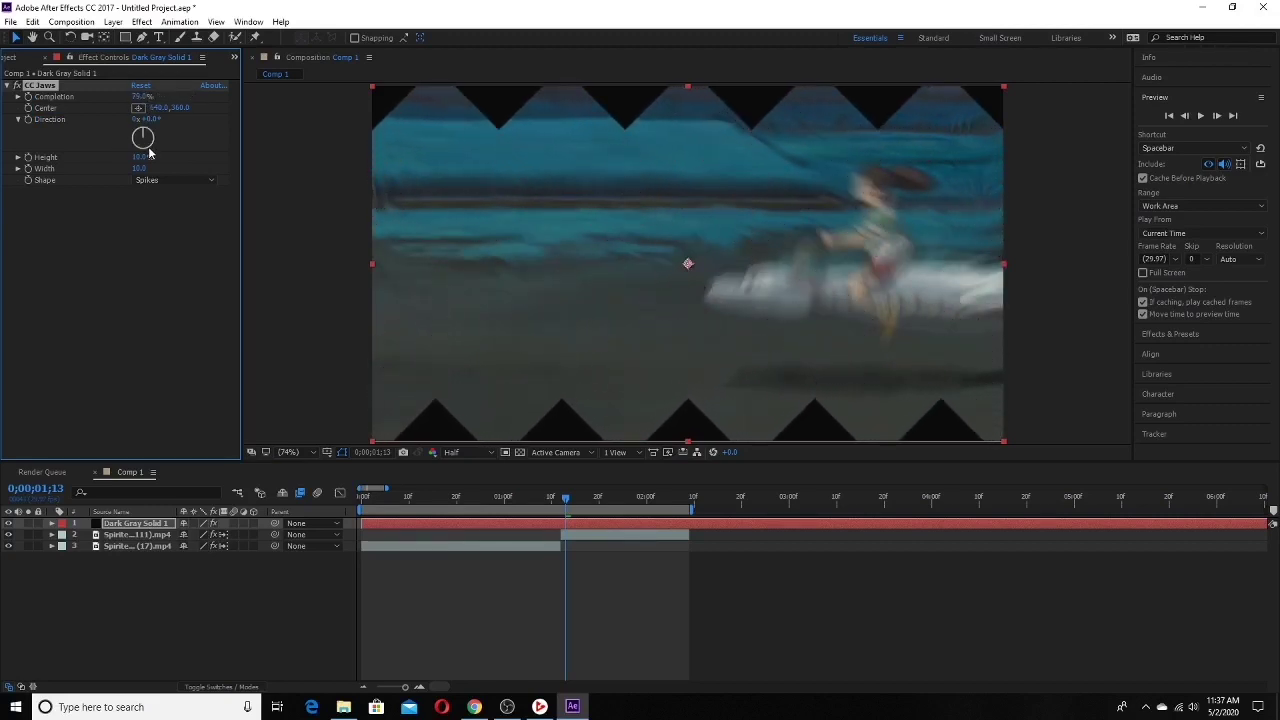
drag(143, 157, 155, 106)
Step: Add an adjustment layer to Comp 1 and apply Curves to it
right_click(217, 596)
mouse_move(300, 464)
click(450, 577)
right_click(96, 270)
mouse_move(180, 393)
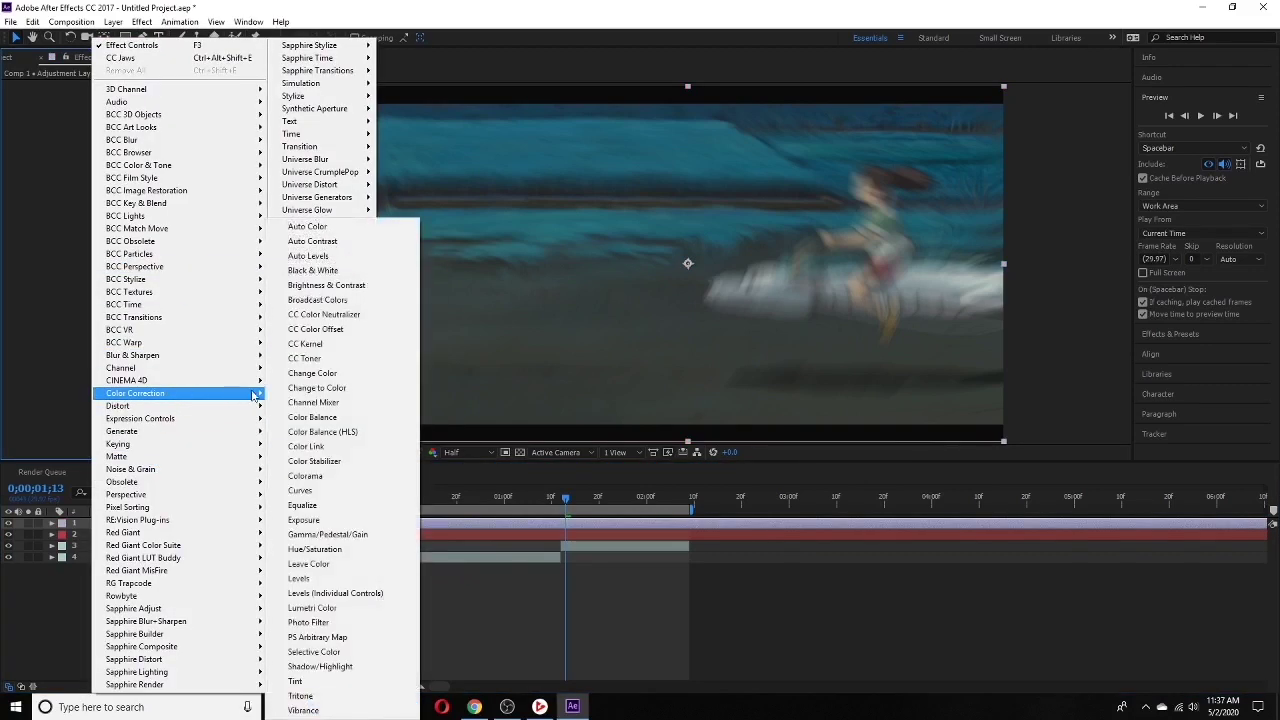
click(318, 491)
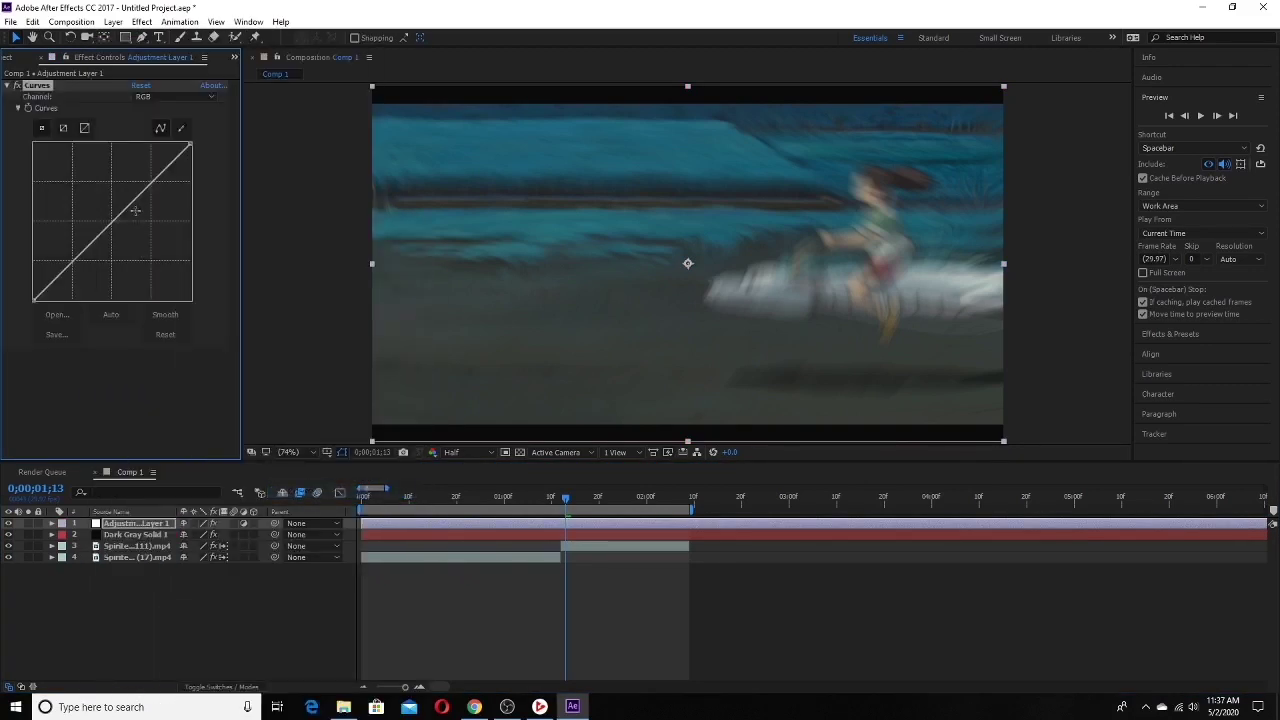
Step: Shape the Curves on the Red channel to warm the footage, easing back the shadows
drag(133, 206, 141, 210)
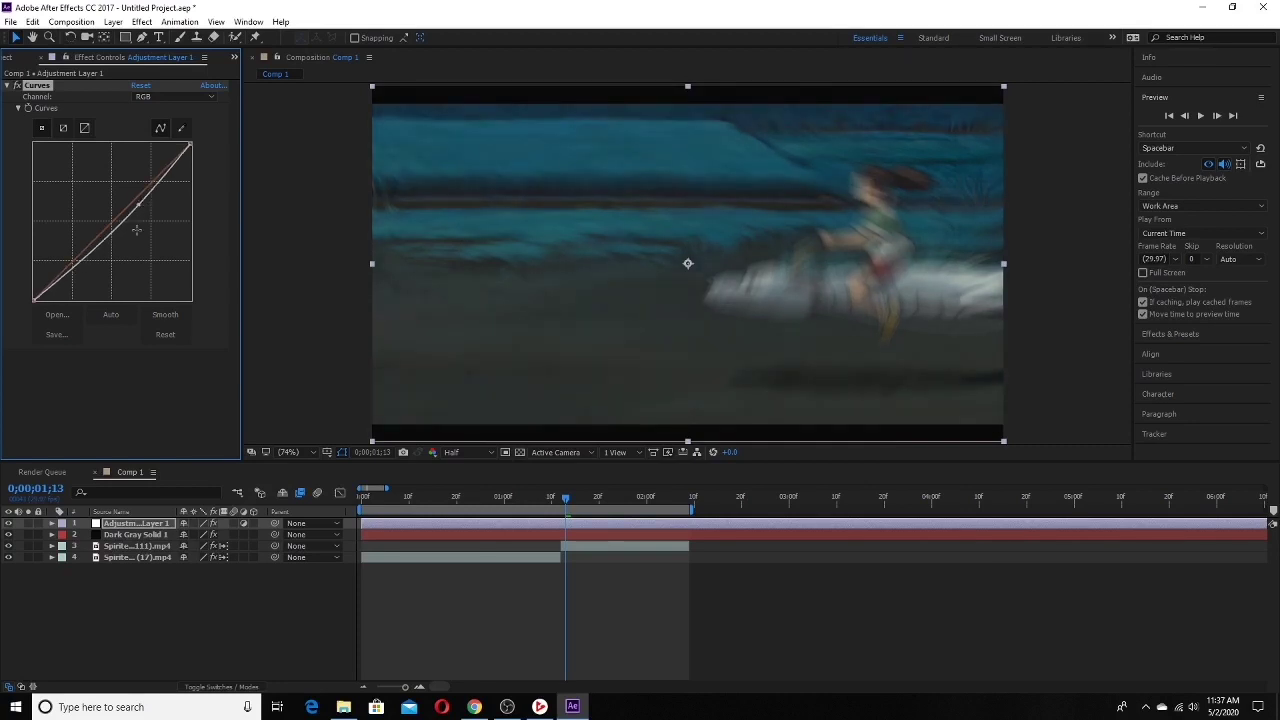
right_click(131, 410)
click(74, 380)
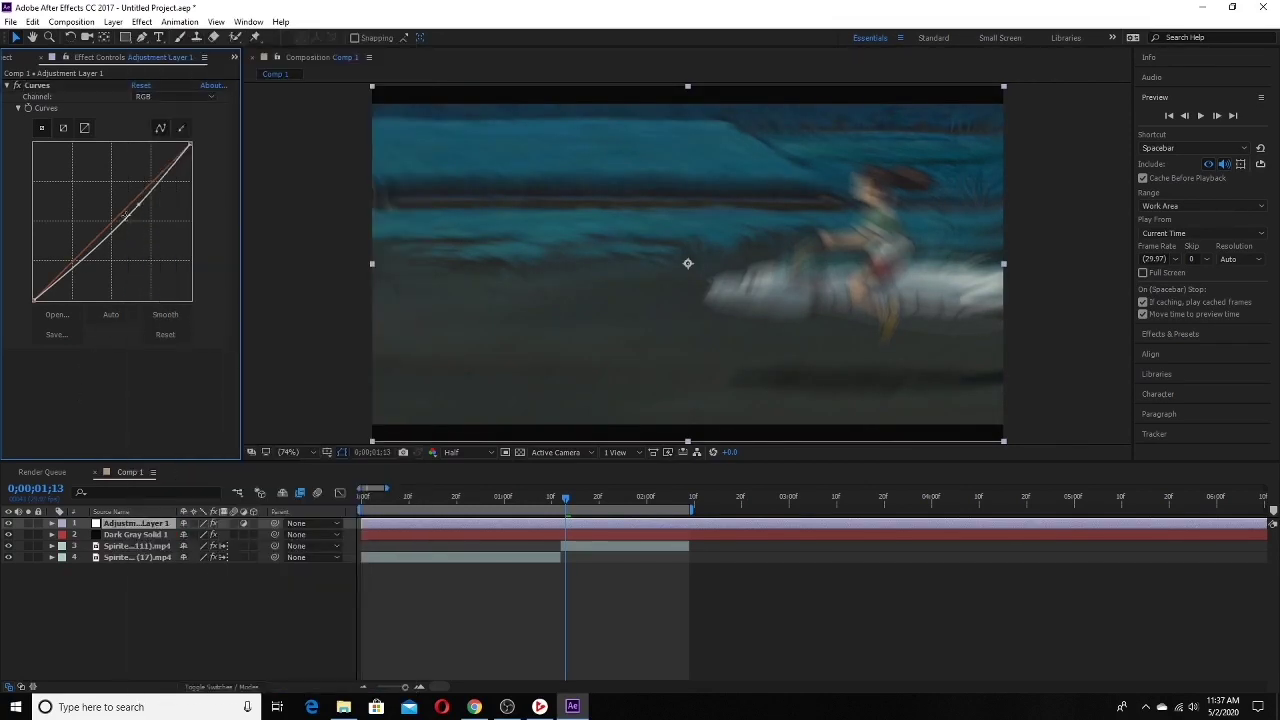
mouse_move(128, 197)
mouse_down()
mouse_move(105, 190)
mouse_move(135, 213)
mouse_move(145, 187)
mouse_move(138, 196)
mouse_up()
key(ctrl+z)
key(ctrl+z)
key(ctrl+z)
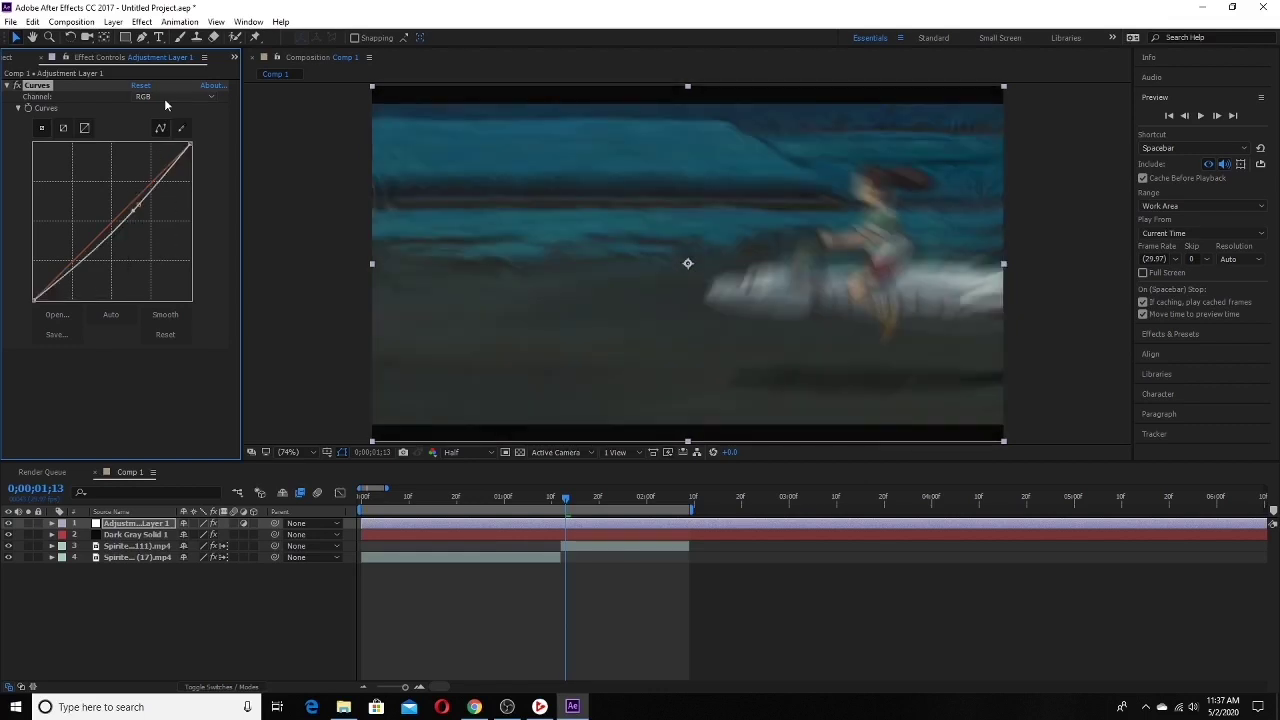
click(168, 98)
click(161, 126)
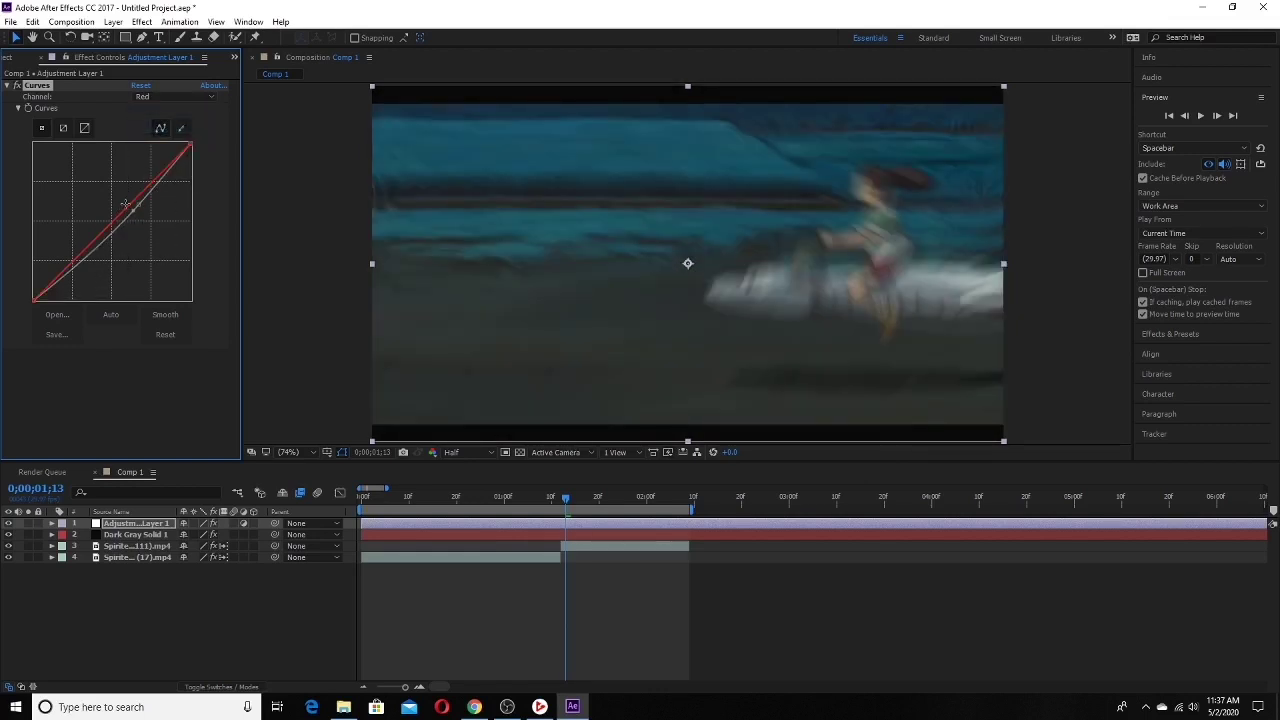
drag(125, 204, 129, 183)
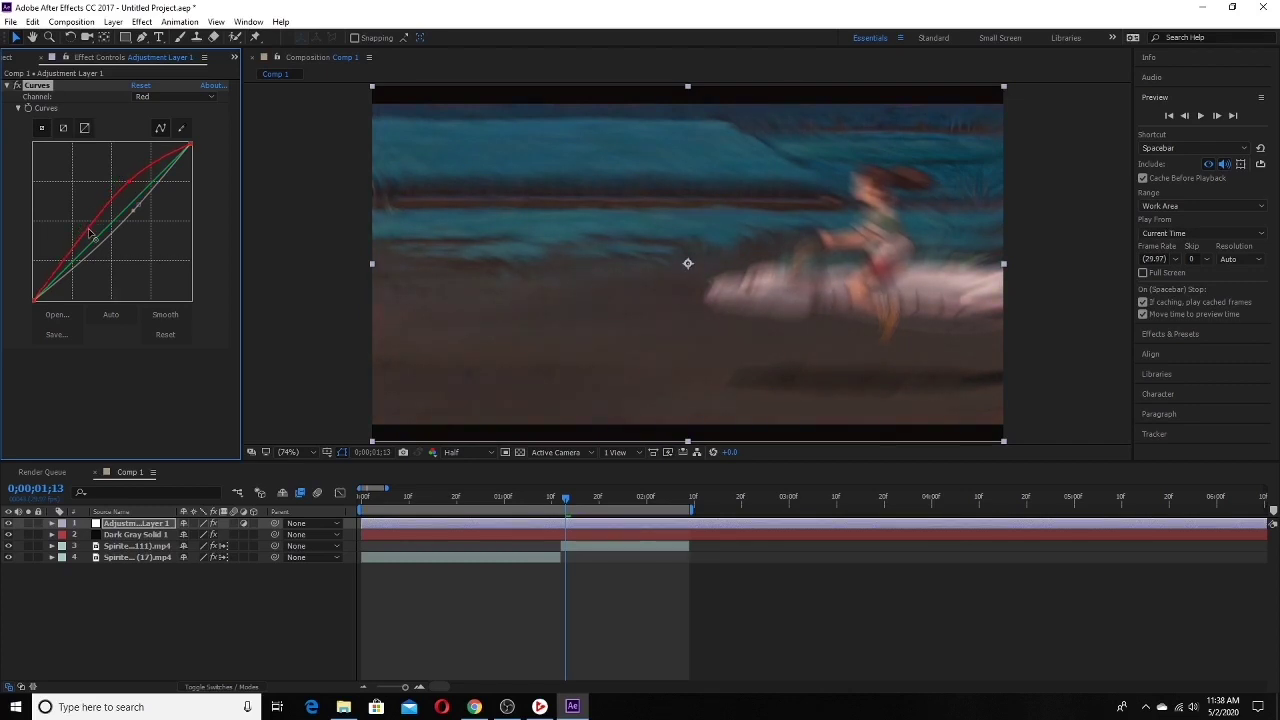
drag(88, 229, 93, 235)
Step: Add a Tint effect at 12.5% to the adjustment layer
right_click(106, 397)
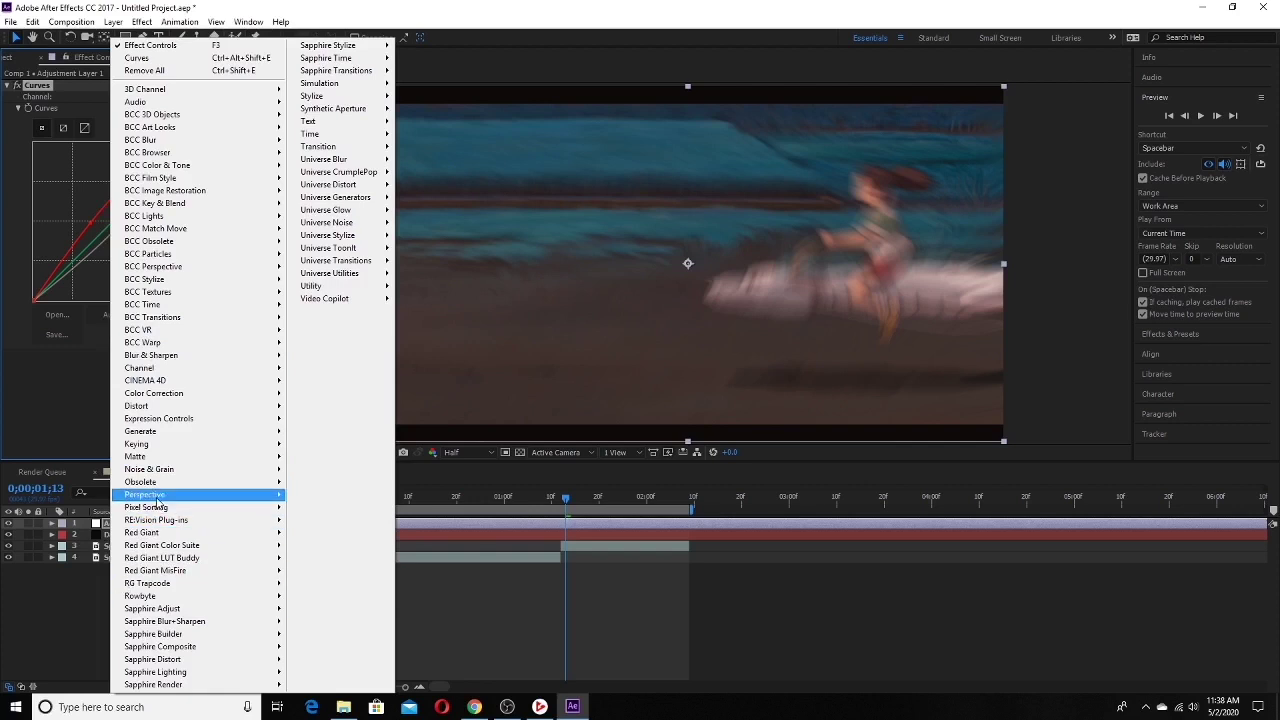
mouse_move(174, 400)
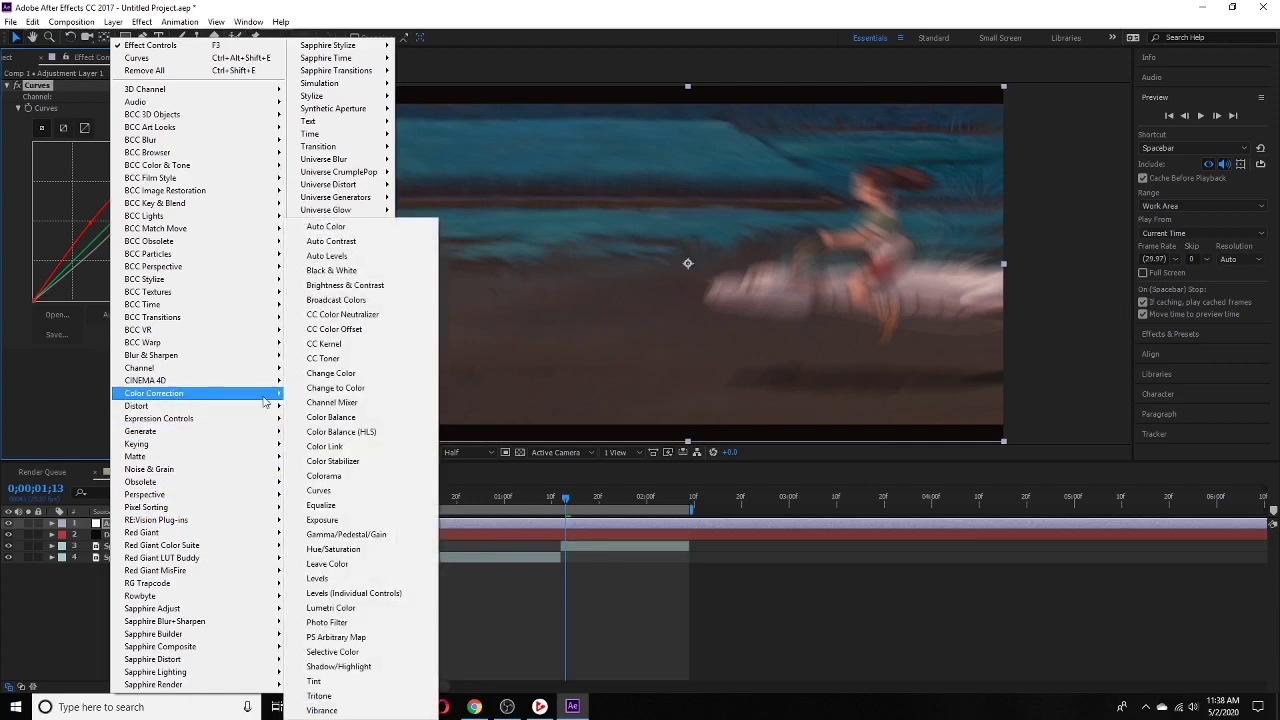
click(348, 683)
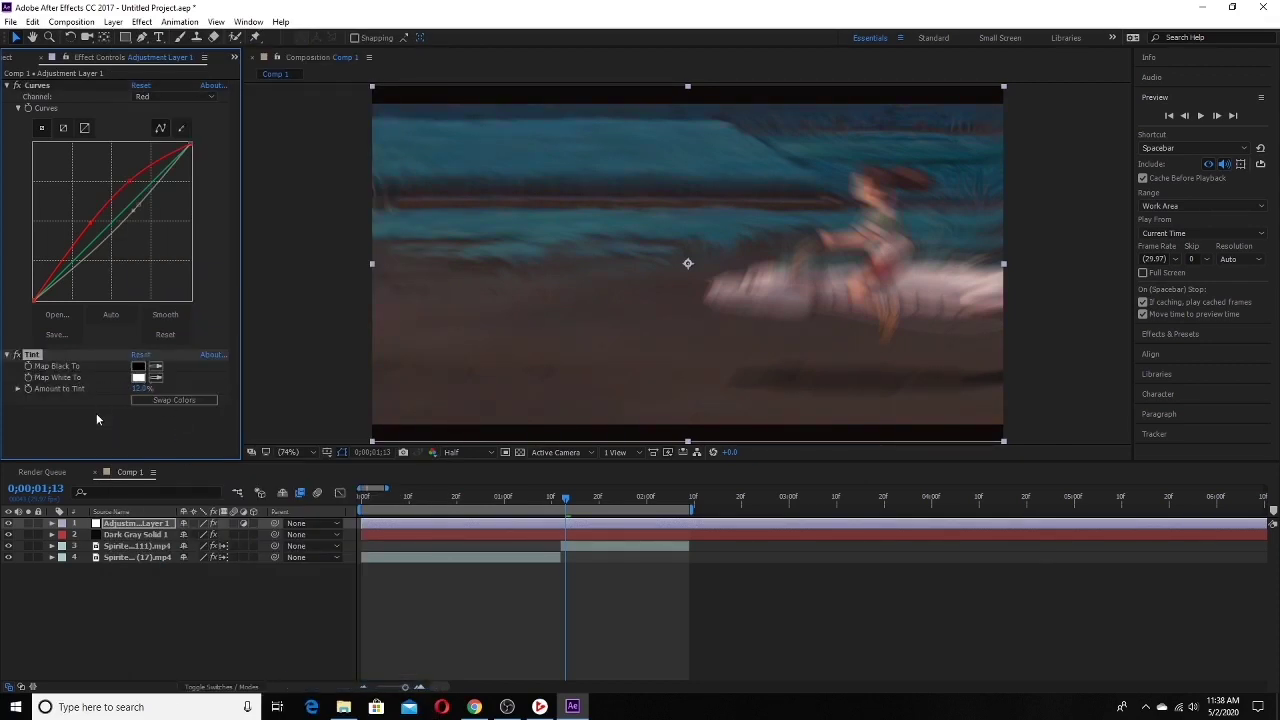
right_click(97, 423)
Step: Apply BCC Fast Film Glow with Glow Intensity 127.0, Radius 126.0 and Threshold 37.0
mouse_move(149, 144)
mouse_move(180, 184)
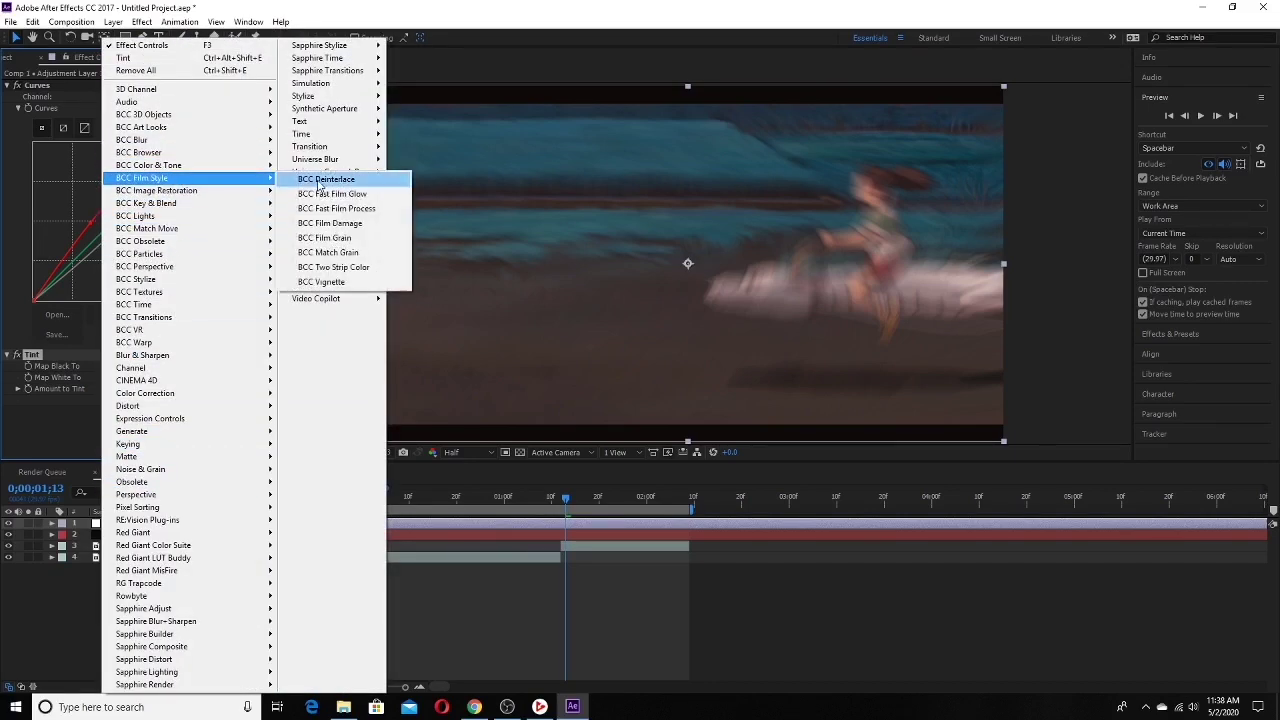
click(330, 193)
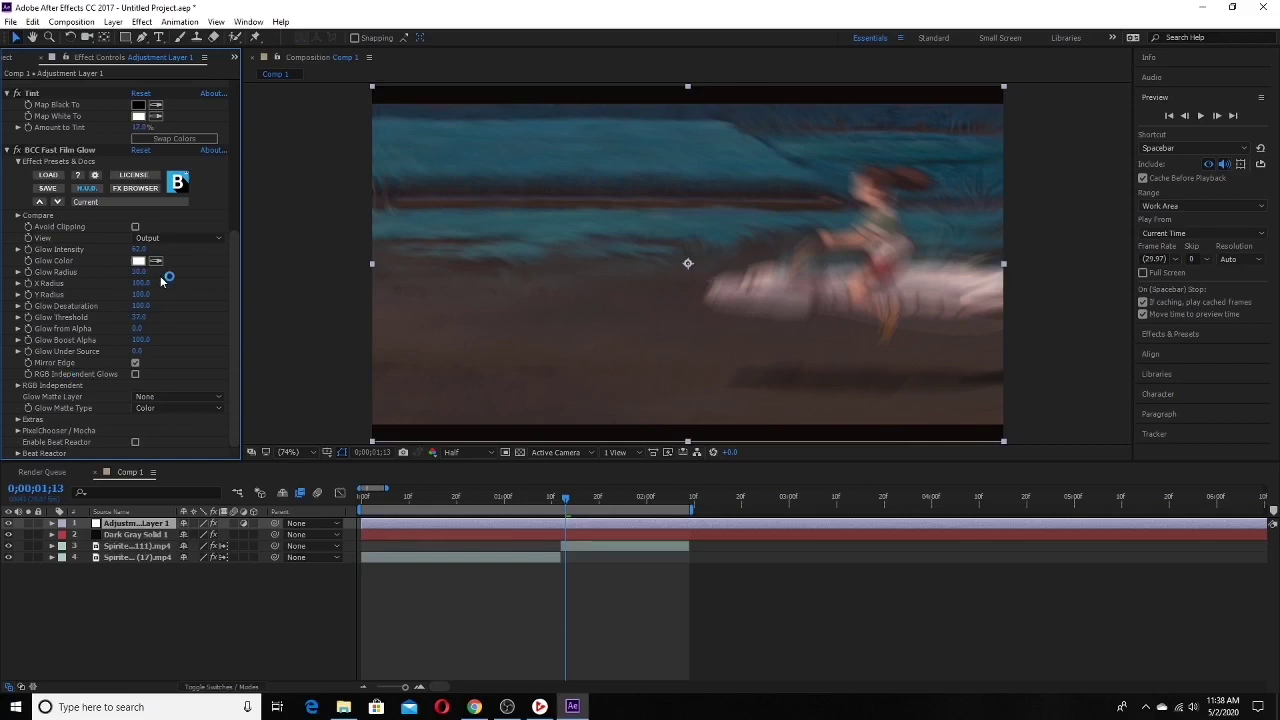
click(176, 183)
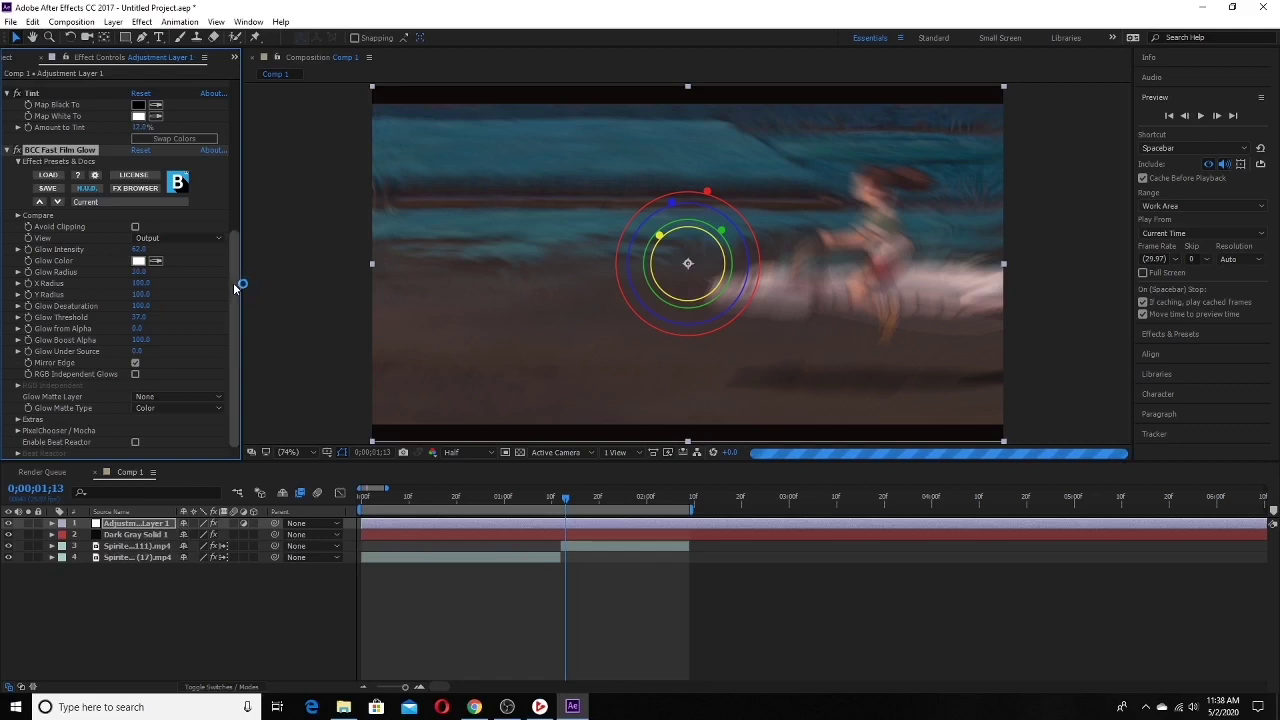
mouse_move(233, 282)
mouse_down()
mouse_move(233, 241)
mouse_move(230, 267)
mouse_up()
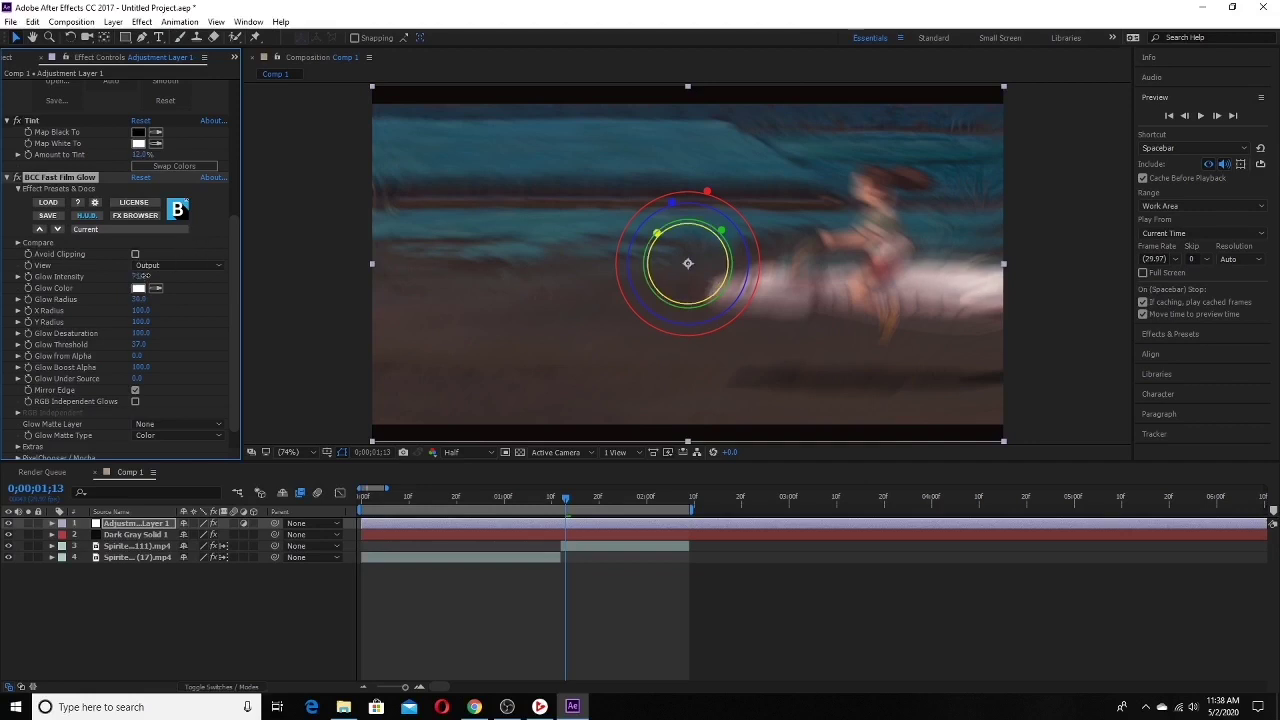
drag(148, 276, 141, 306)
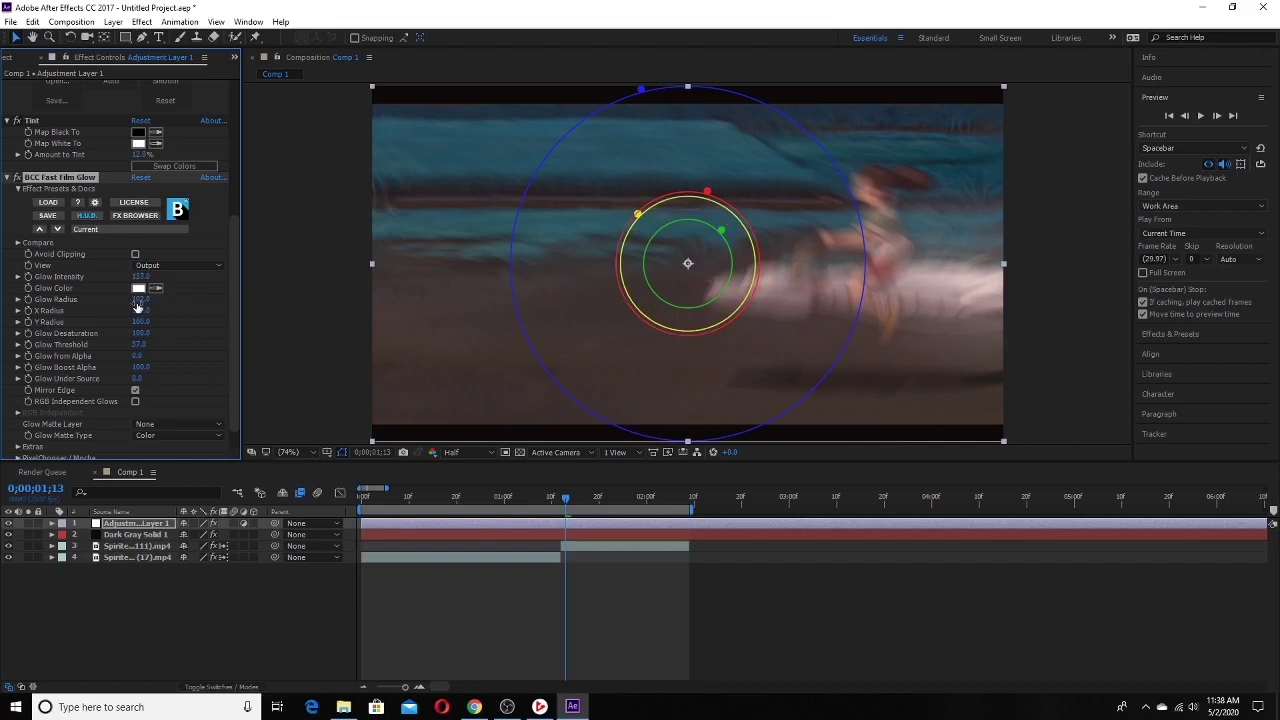
Step: Rewind to the start and play a preview of the graded, letterboxed comp
drag(548, 509, 416, 502)
key(space)
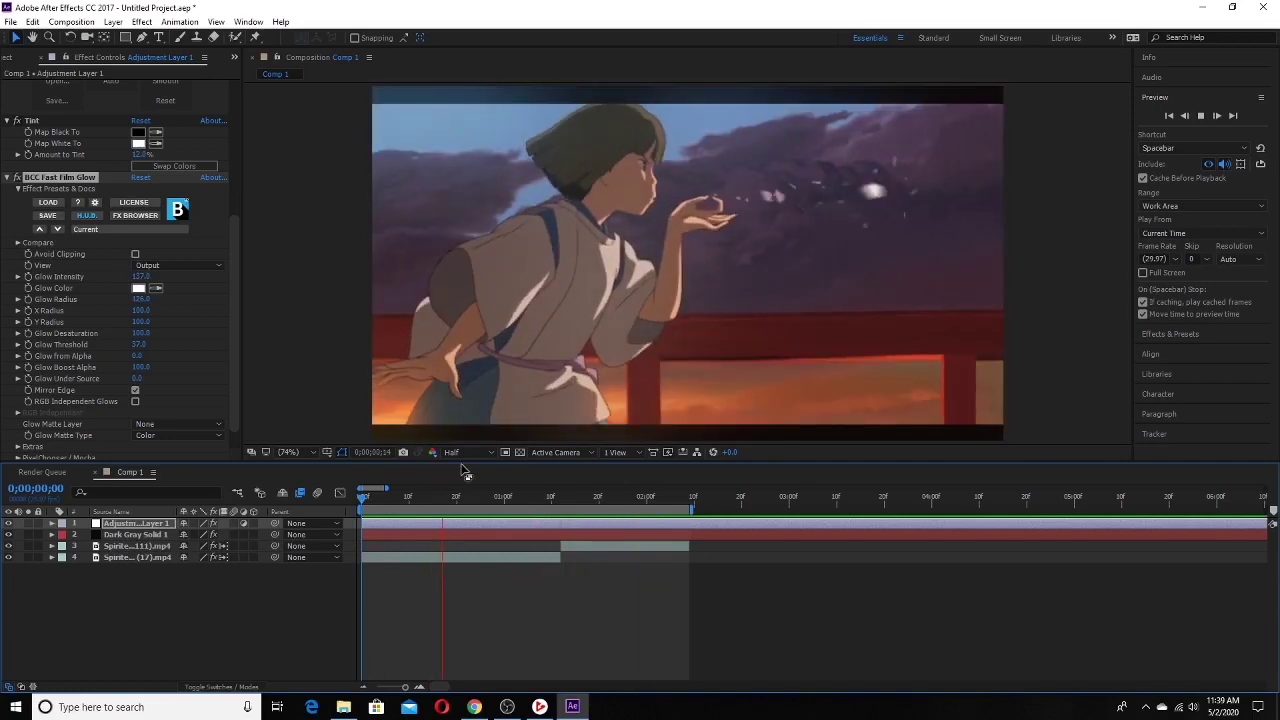
drag(578, 494, 637, 514)
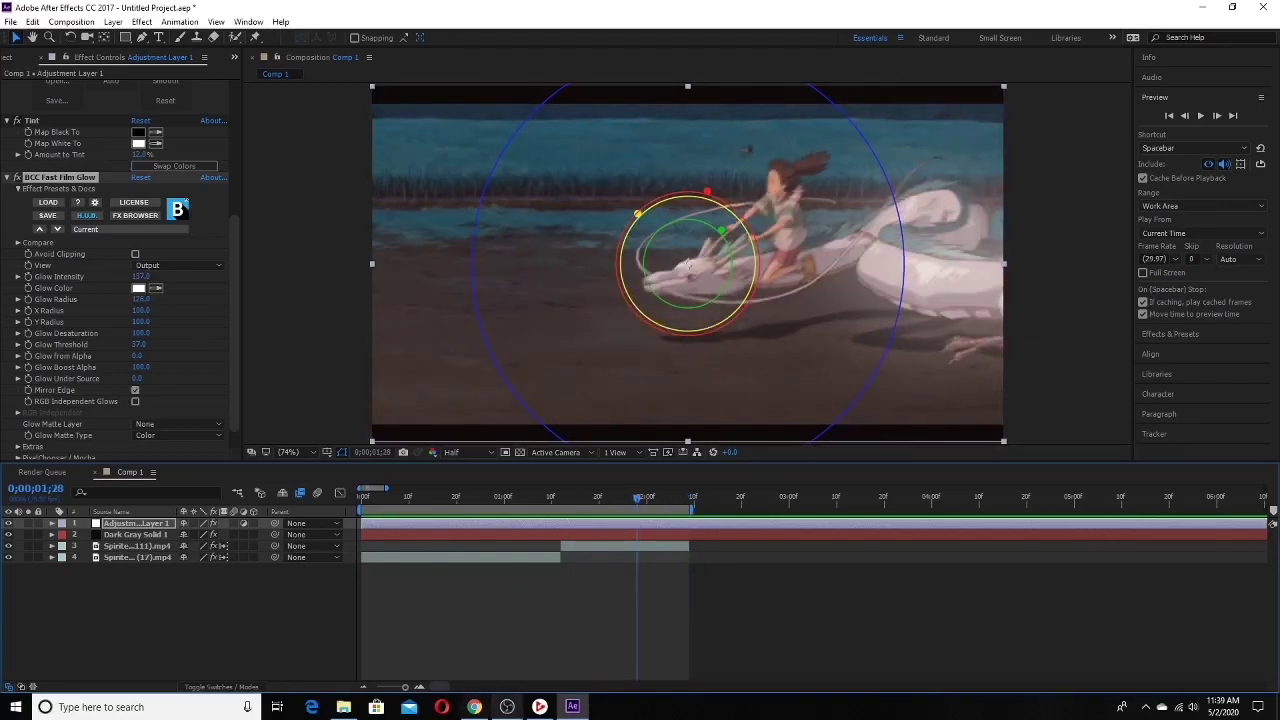
Step: Bring the OBS Studio window in front of After Effects from the taskbar
mouse_move(507, 706)
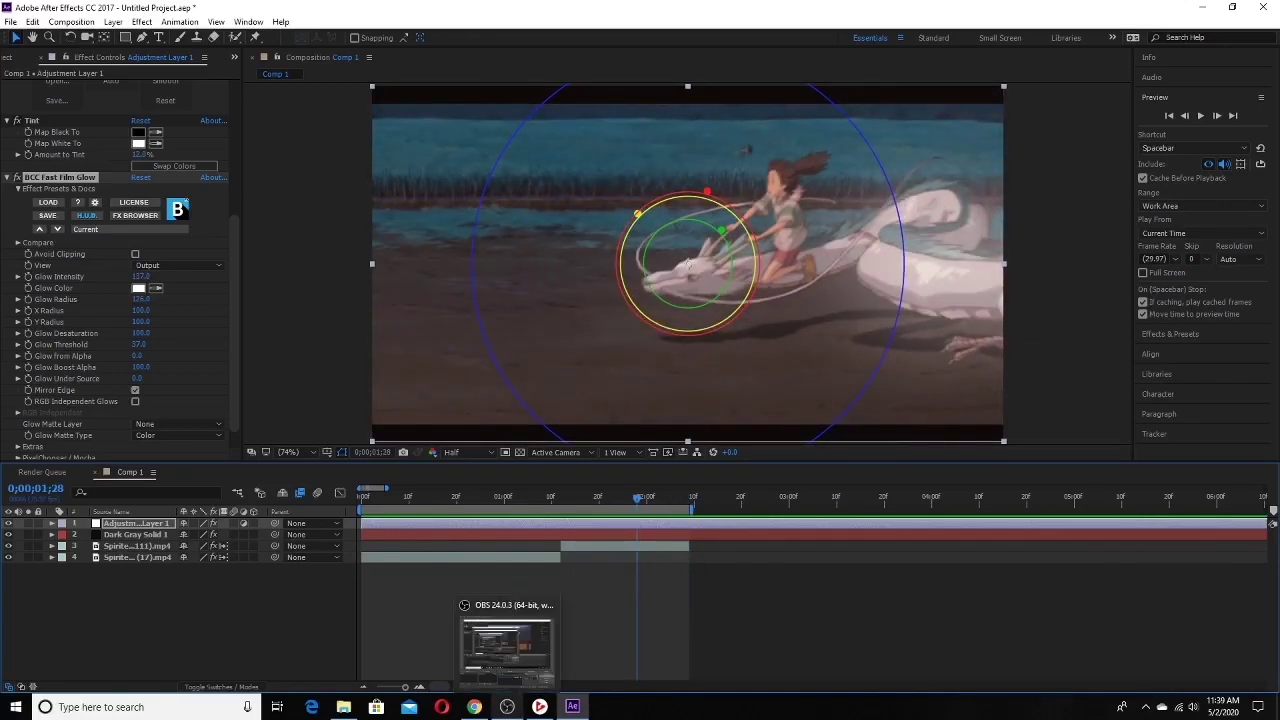
click(511, 680)
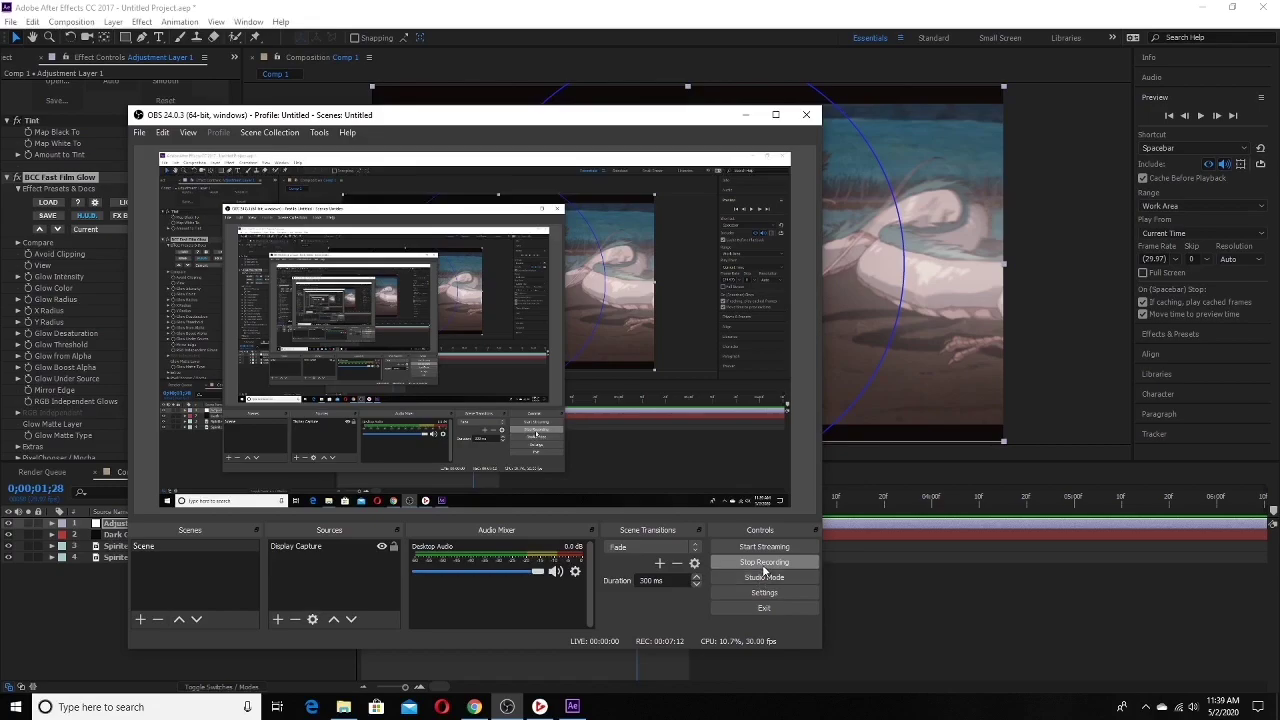